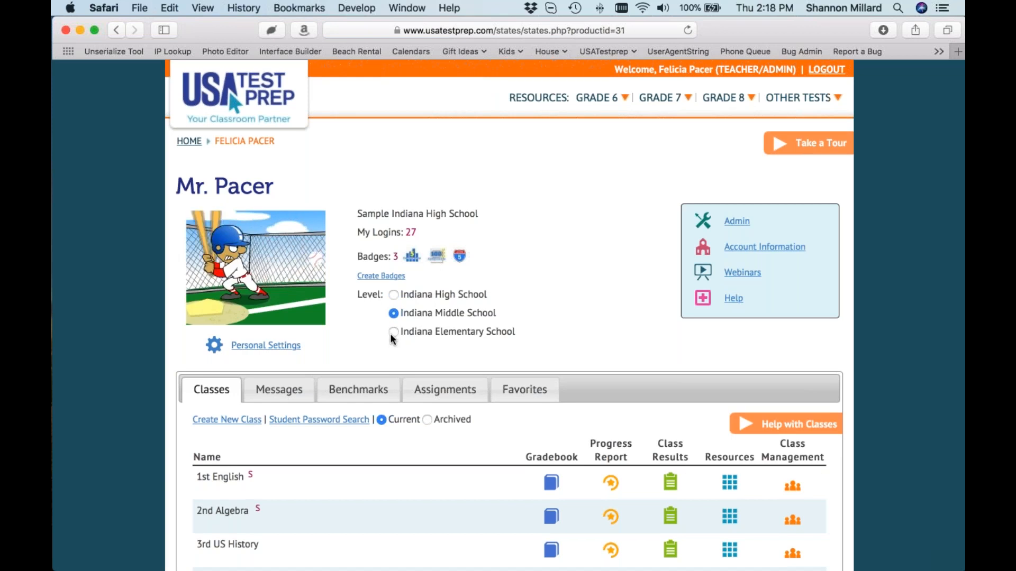
Step: Set the school level to Indiana High School and bring up the list of benchmarks
click(393, 296)
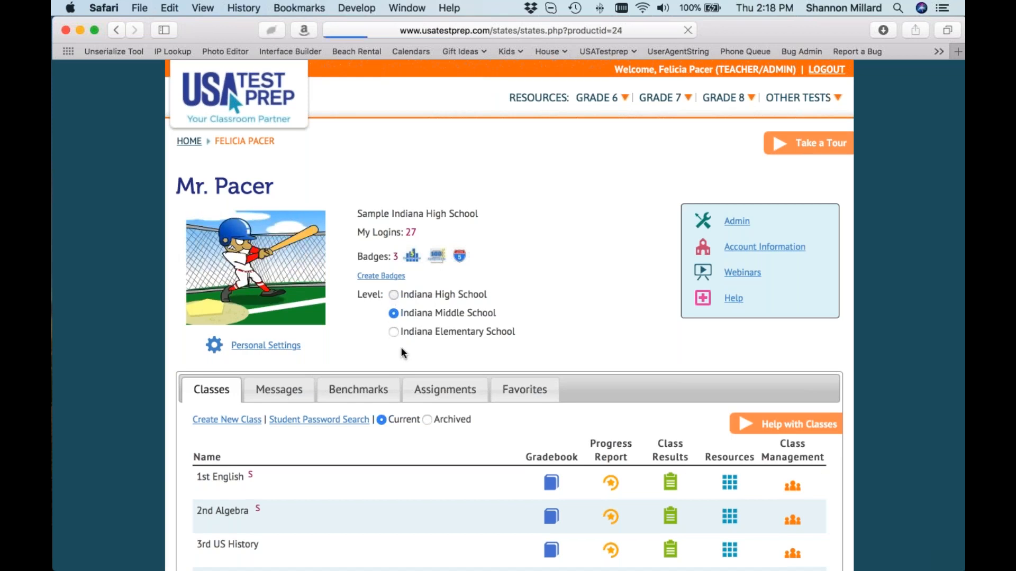
scroll(402, 350, down, 4)
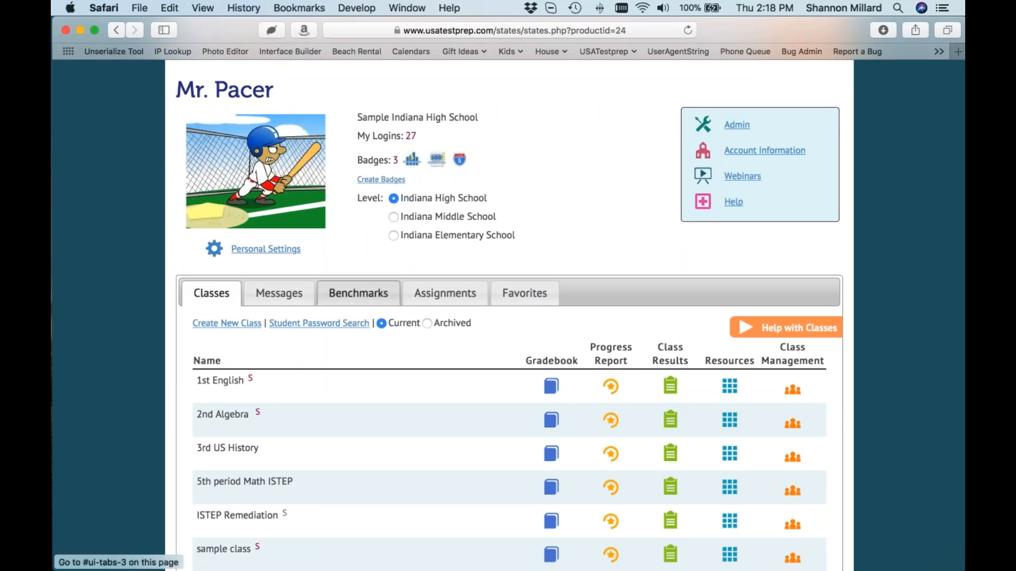
click(350, 296)
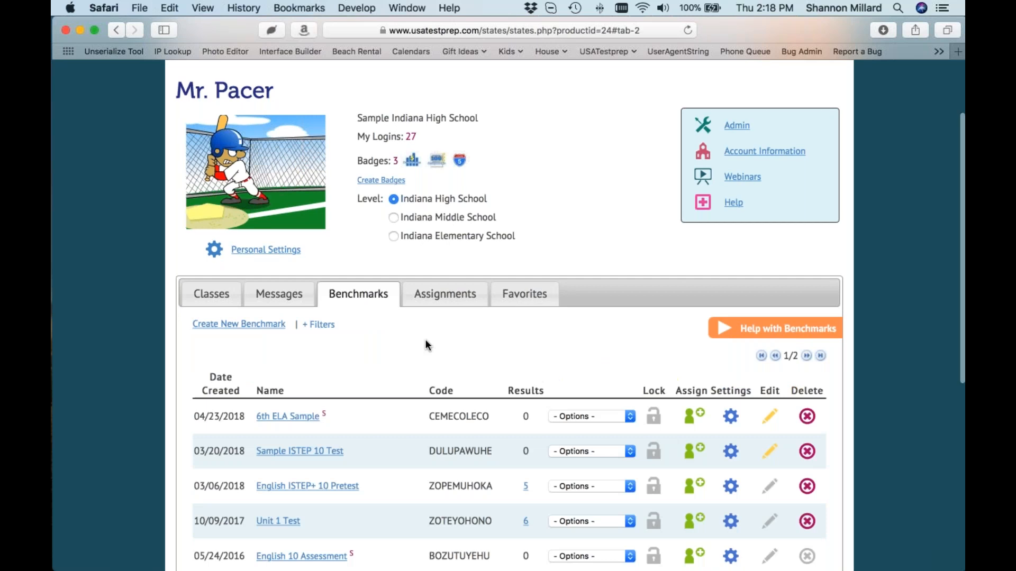
scroll(427, 344, down, 1)
scroll(426, 345, down, 1)
scroll(426, 344, up, 2)
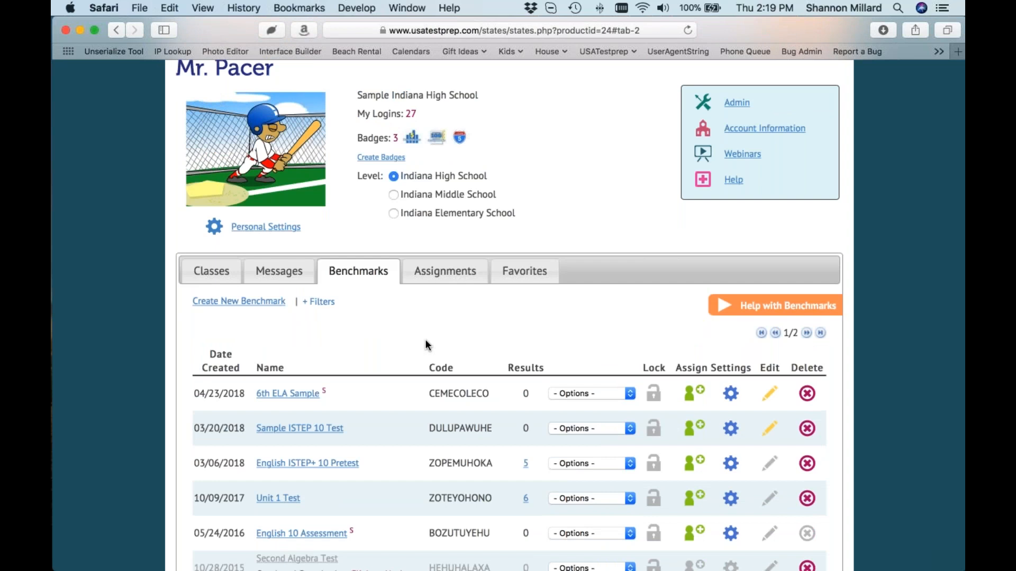
Step: Create a new benchmark named "Benchmark" and make it a Shared Benchmark
click(238, 301)
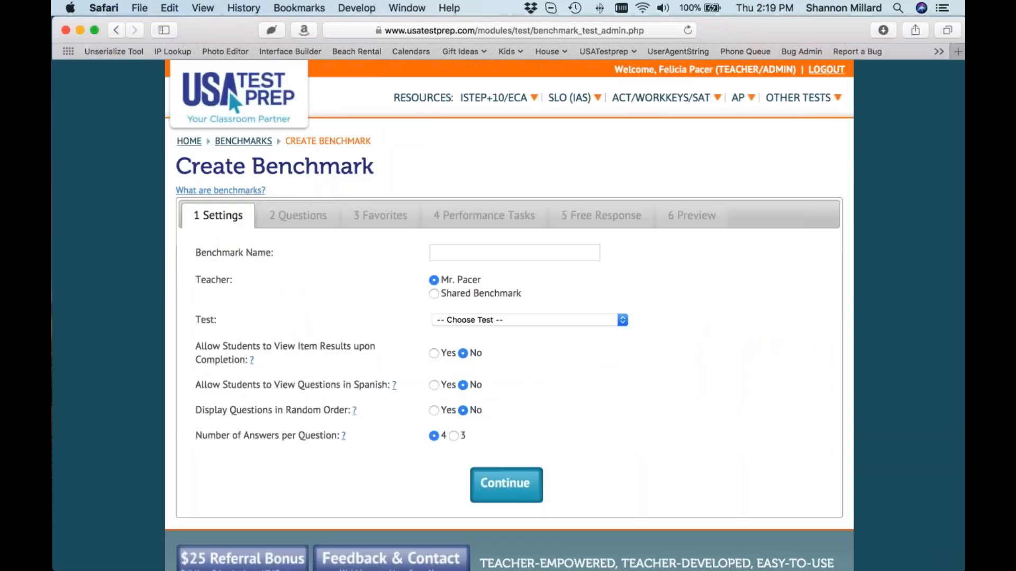
click(483, 252)
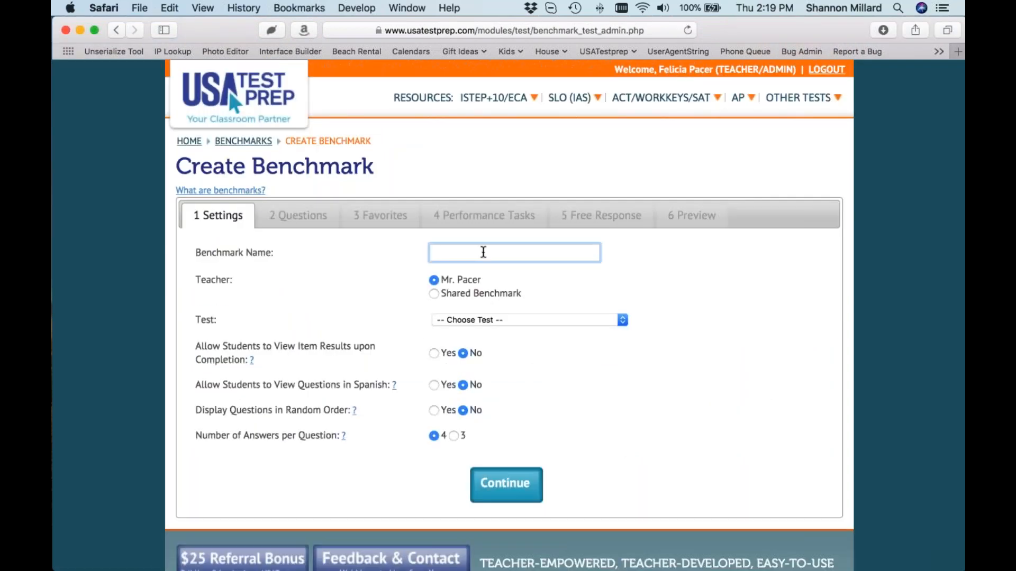
text(W)
key(BackSpace)
text(Benchmark)
click(434, 294)
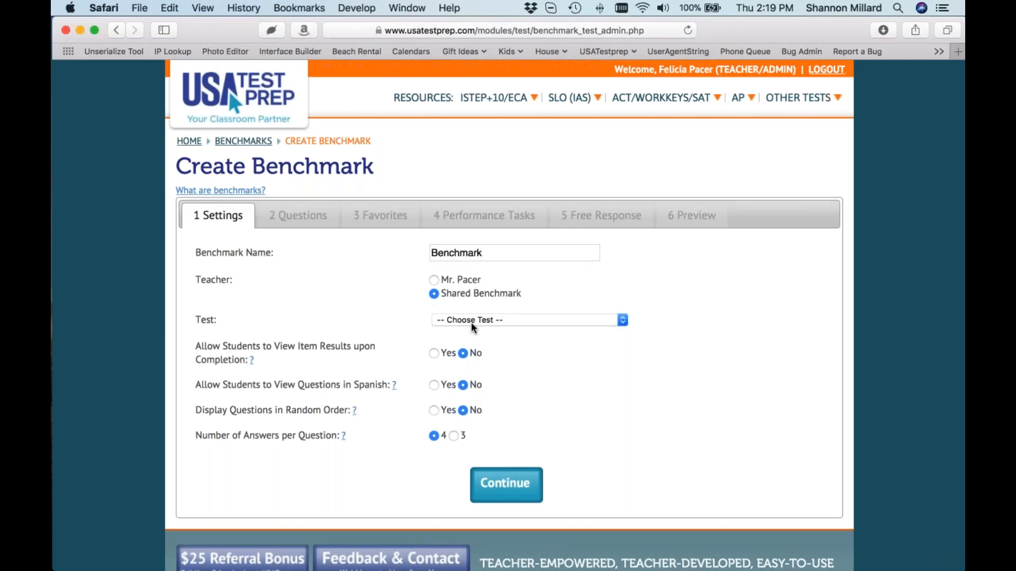
Step: Choose Algebra I ECA as the benchmark's test and proceed to question selection
click(472, 321)
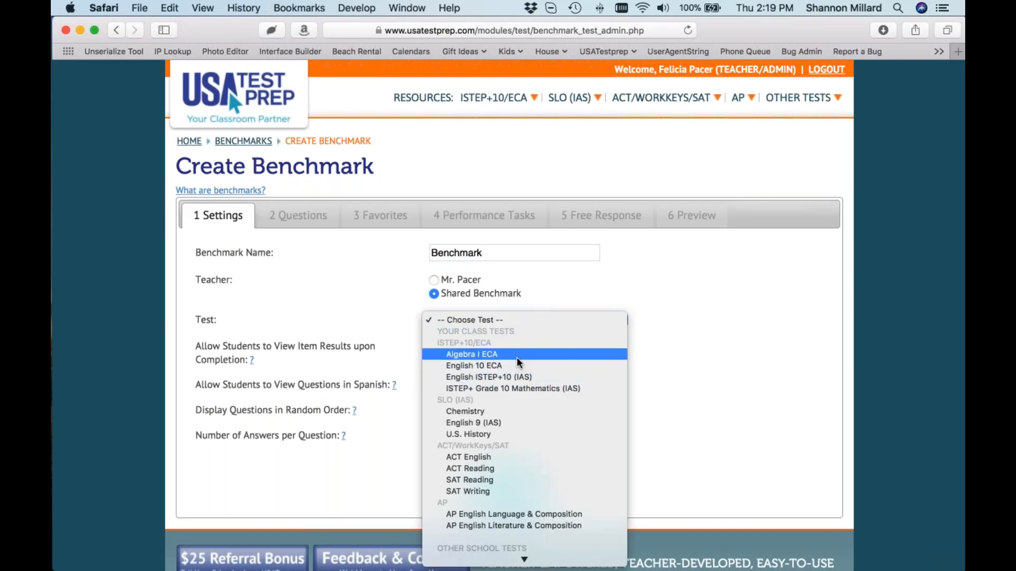
click(509, 355)
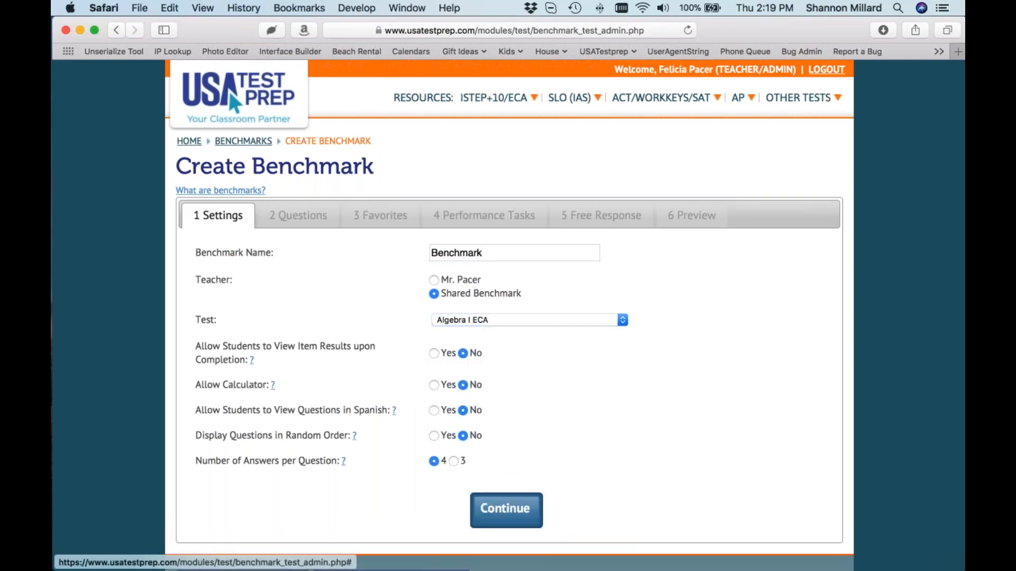
click(502, 508)
Step: Examine the actual test percentages for the Algebra I ECA test, then close the test information
scroll(460, 296, down, 1)
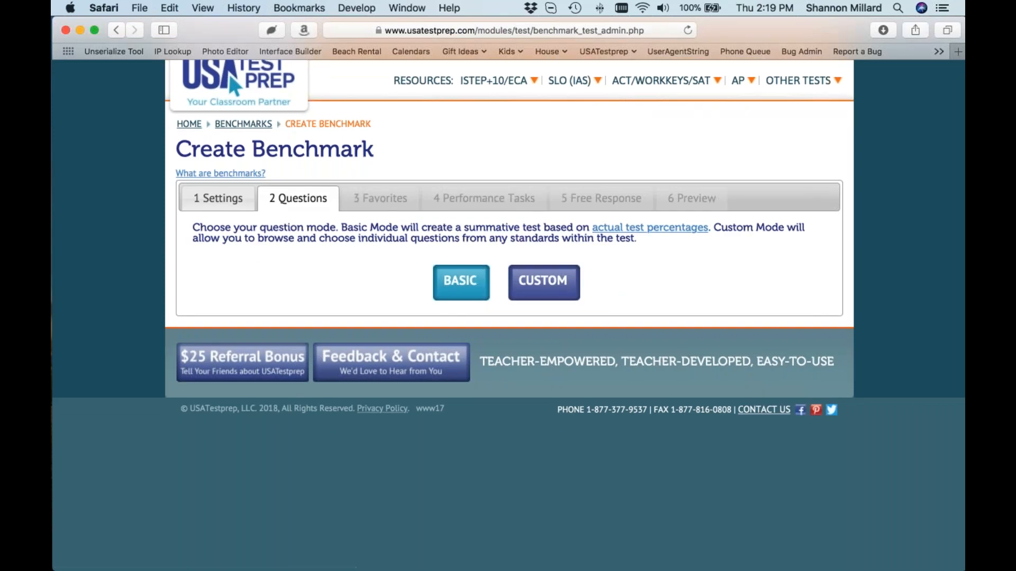
scroll(462, 307, up, 1)
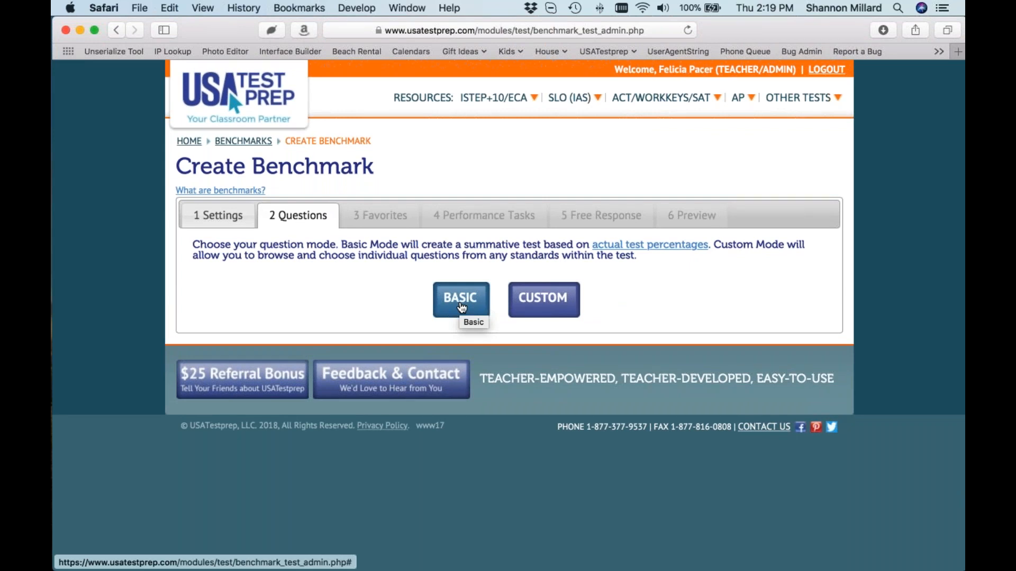
click(462, 308)
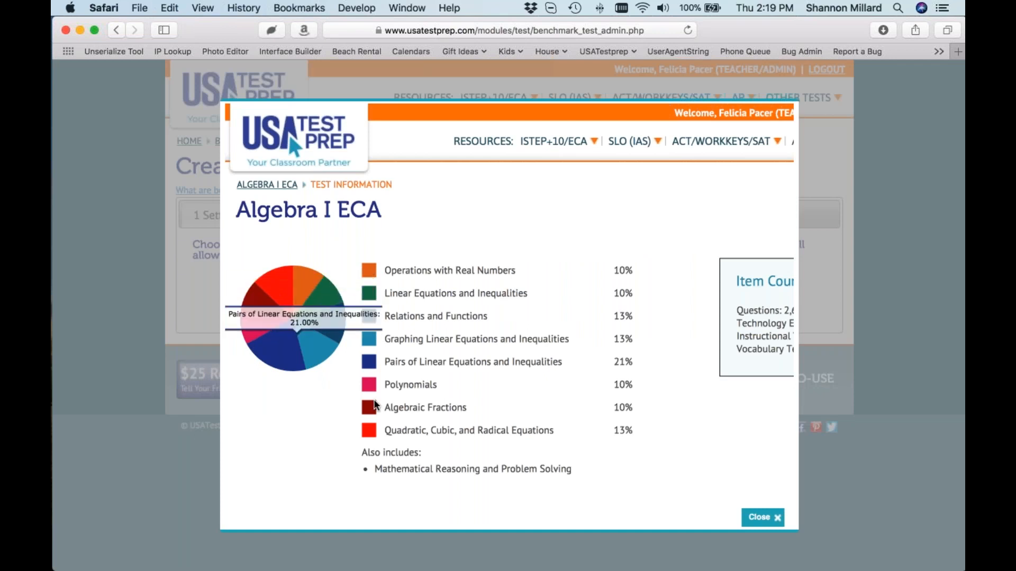
click(763, 520)
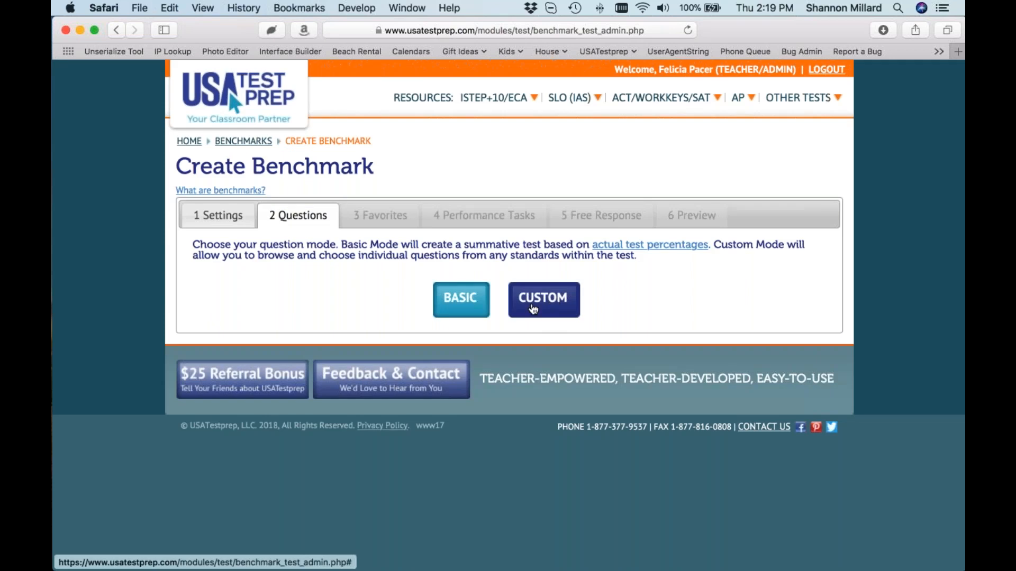
Step: Use Custom question mode and expand A1.4.2 Slope And Intercepts under the Graphing Linear Equations and Inequalities standard
click(553, 305)
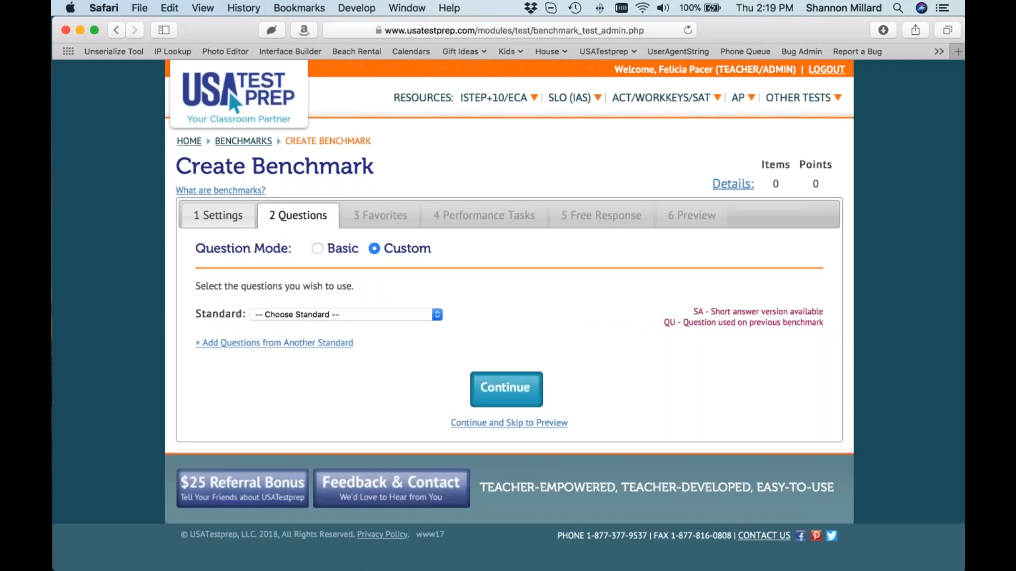
click(318, 314)
click(323, 359)
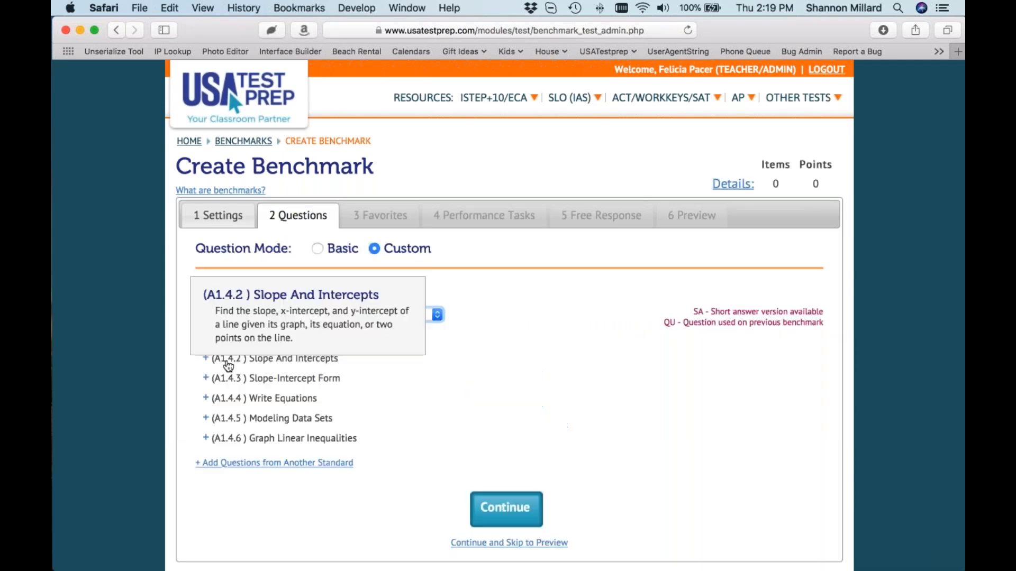
click(226, 360)
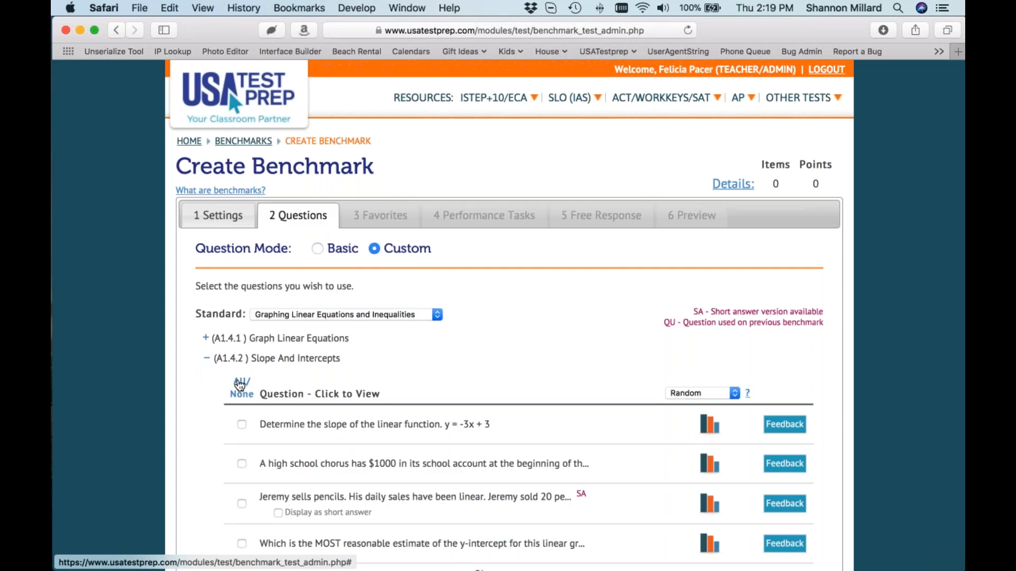
Step: Preview the Slope And Intercepts questions and add question 5, asking for the slope of the line shown in the graph
scroll(423, 262, down, 6)
scroll(259, 348, down, 3)
scroll(259, 352, up, 1)
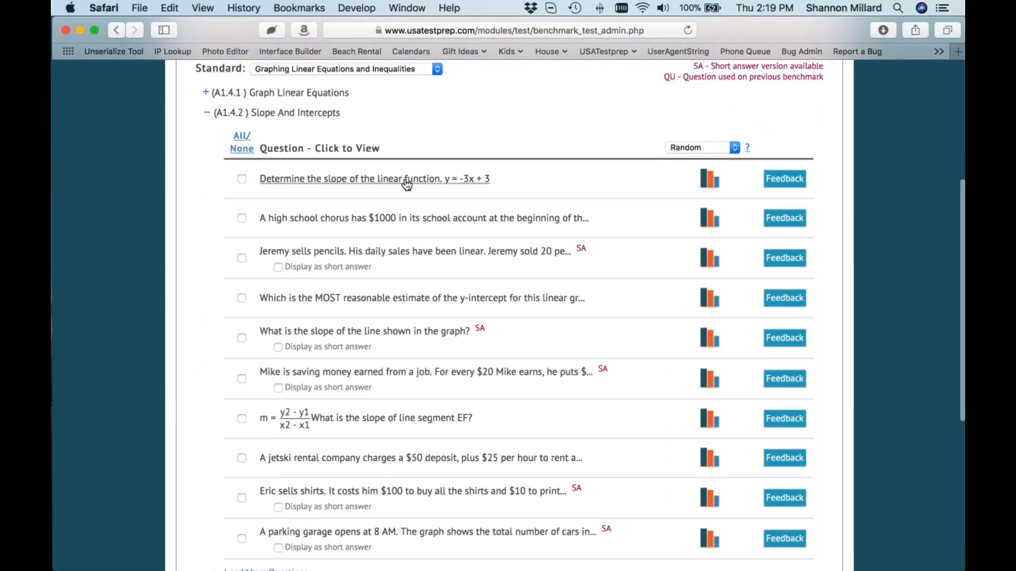
click(406, 180)
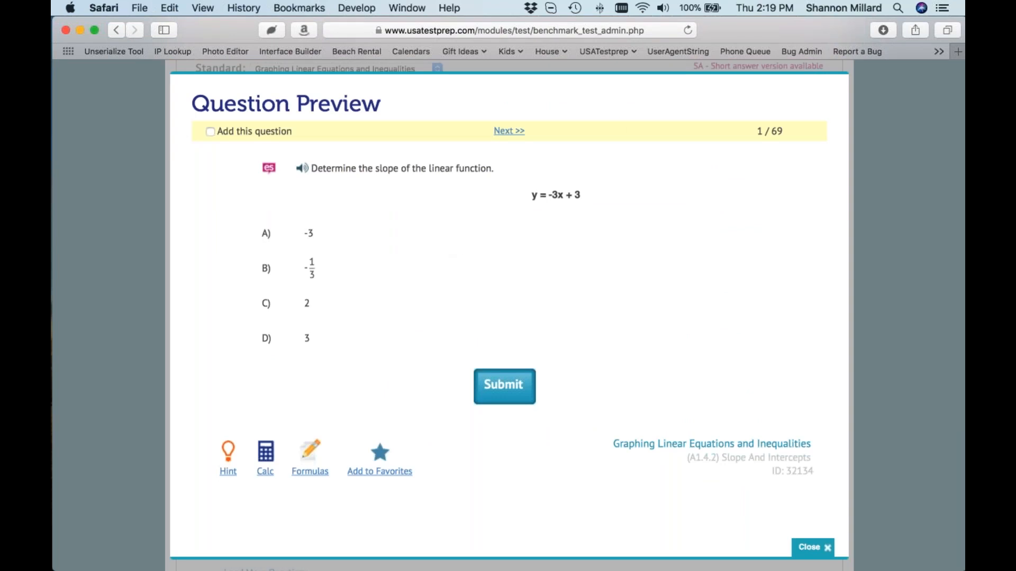
click(509, 131)
click(534, 131)
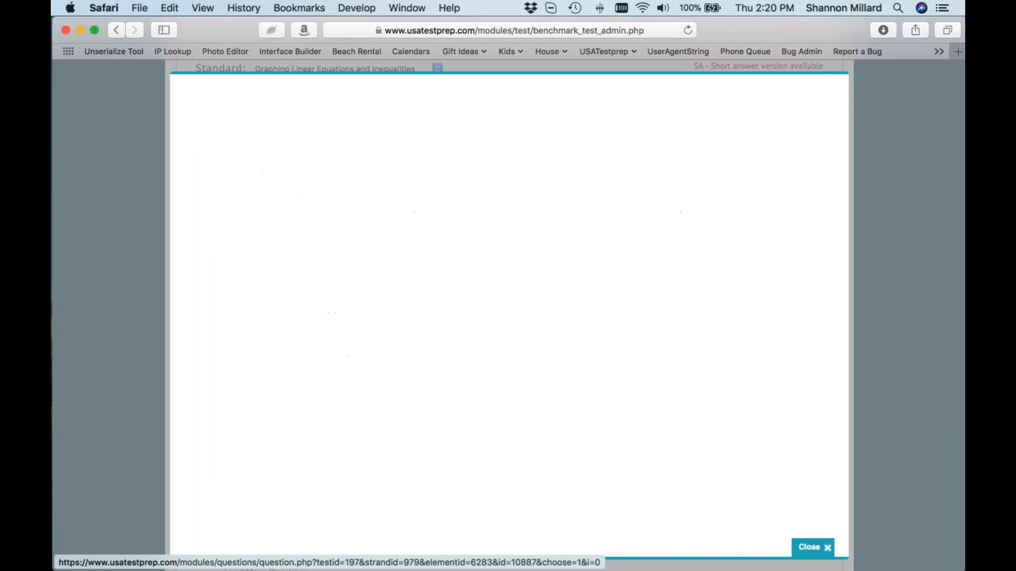
click(535, 131)
click(536, 131)
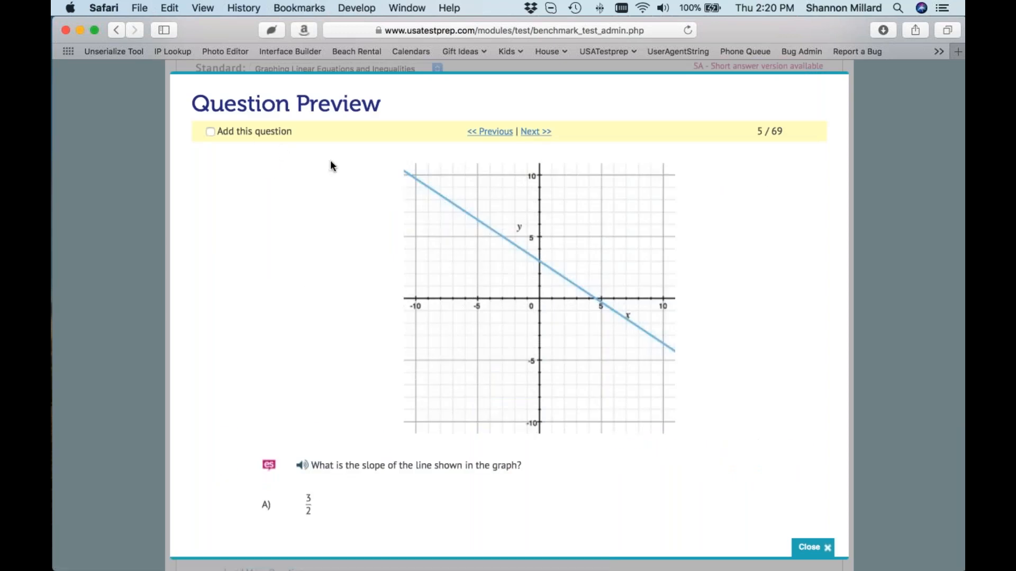
click(214, 130)
drag(301, 131, 217, 132)
click(298, 135)
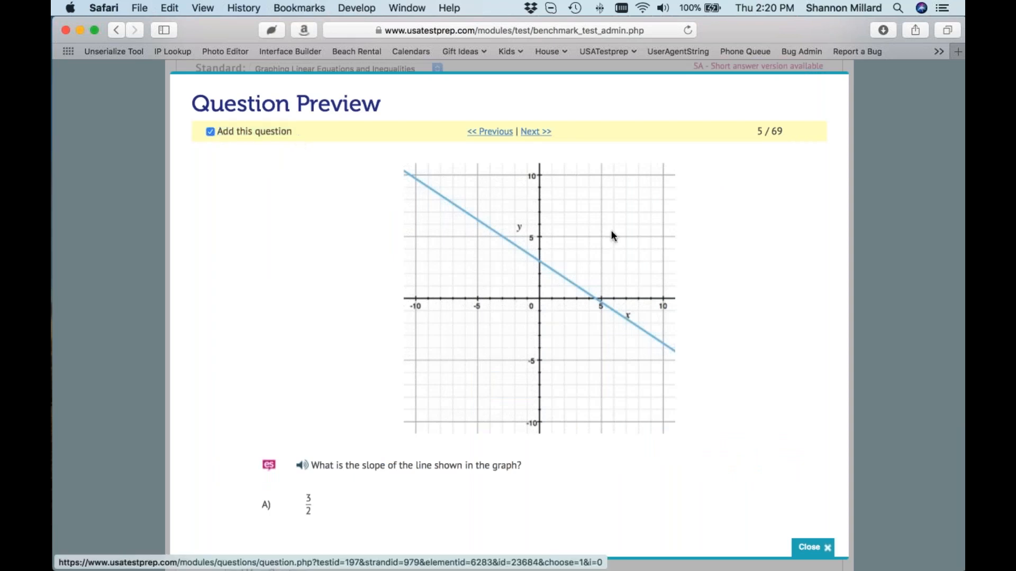
mouse_move(788, 131)
mouse_down()
mouse_move(744, 129)
mouse_move(773, 134)
mouse_up()
click(790, 136)
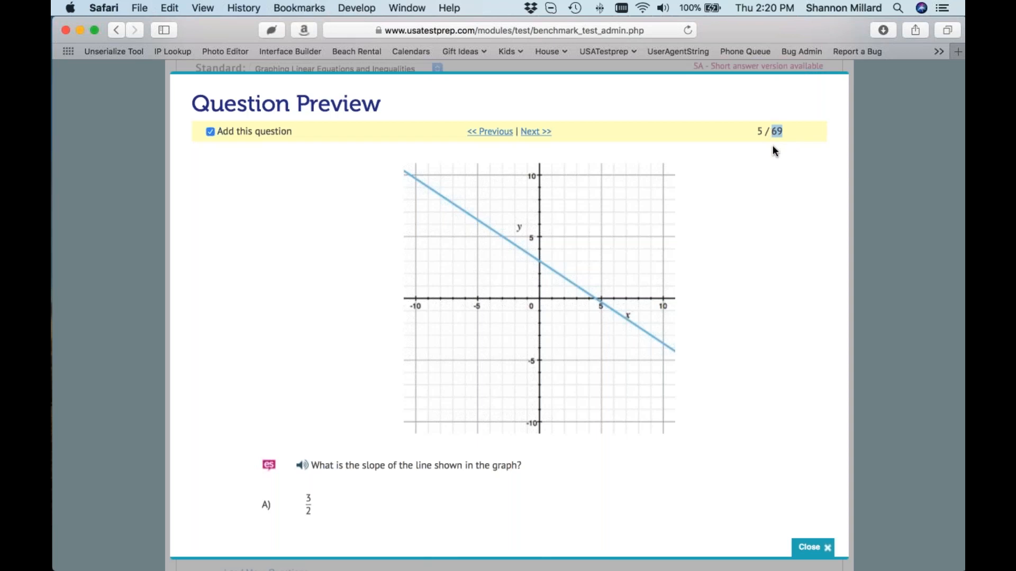
scroll(773, 146, down, 1)
click(793, 118)
drag(788, 125, 770, 125)
click(767, 128)
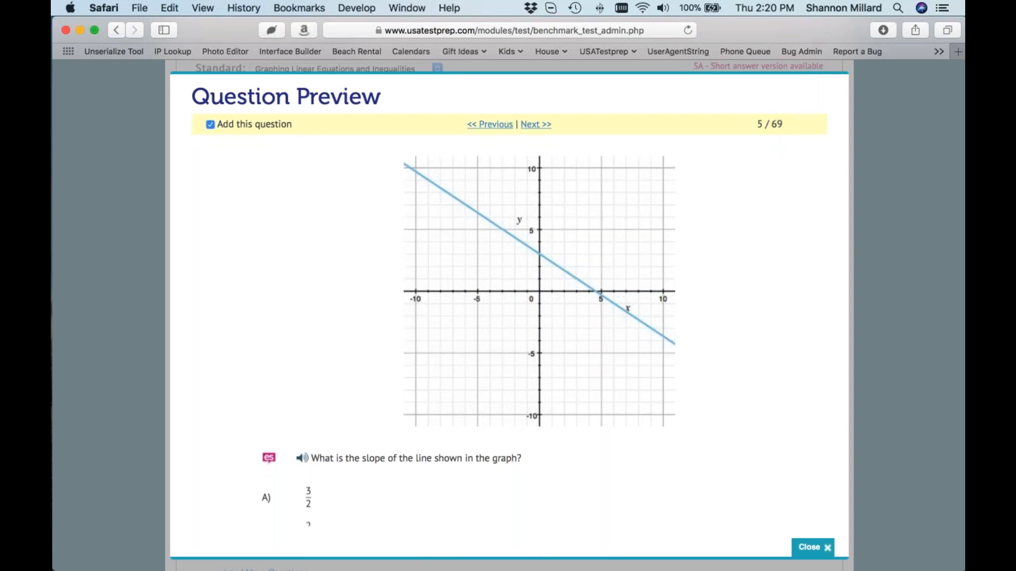
Step: Continue through the previews to question 10, the Total Cars in Parking Garage graph, add it and close the preview
scroll(509, 318, up, 1)
click(536, 128)
click(537, 132)
click(537, 133)
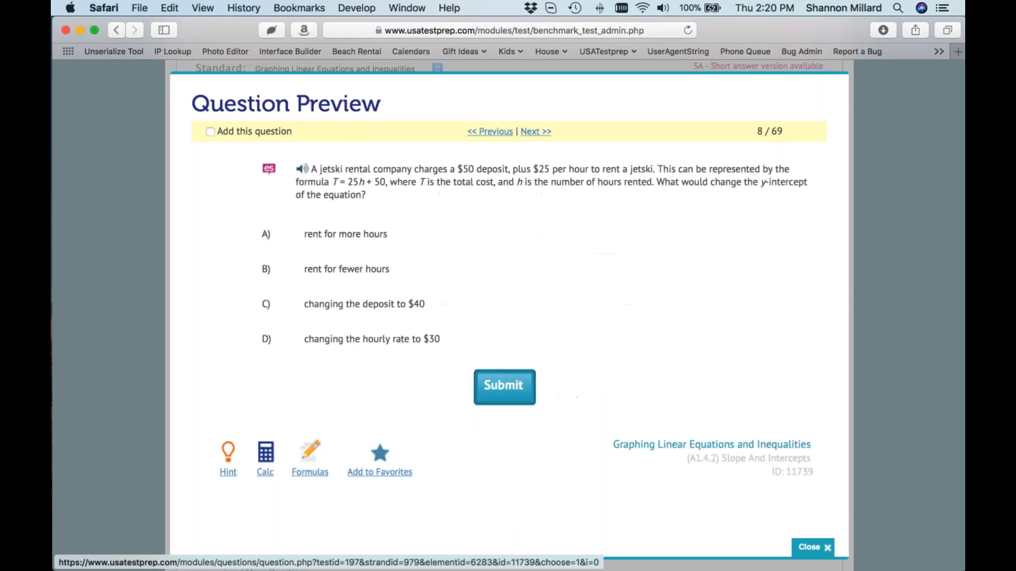
click(537, 133)
click(536, 133)
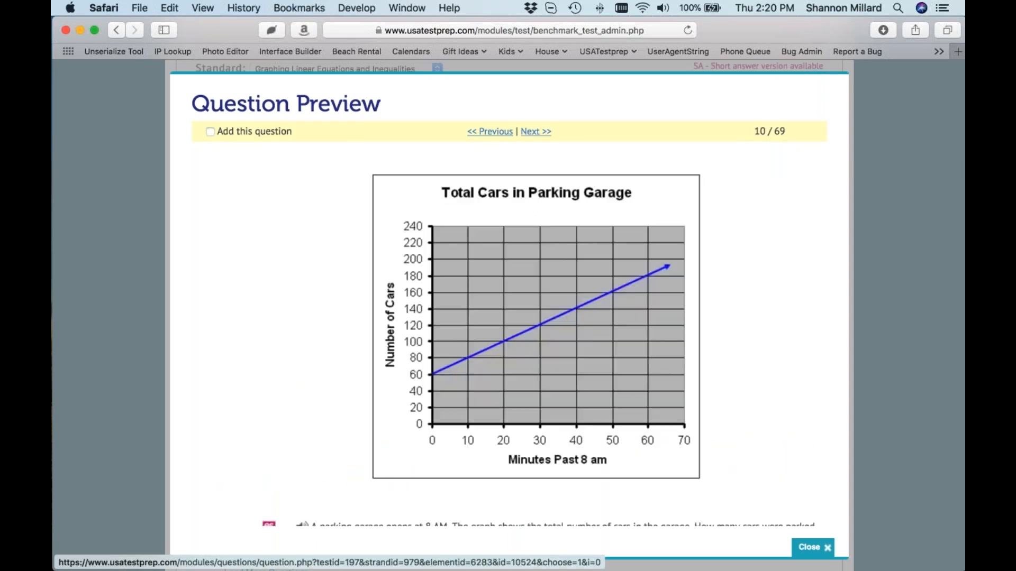
click(210, 131)
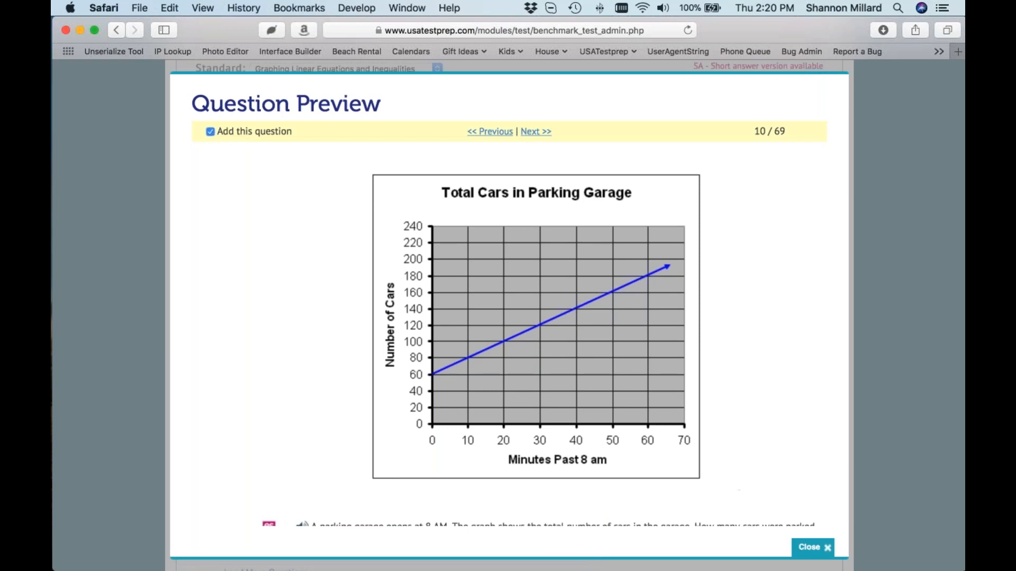
click(820, 551)
Step: Sort the Slope And Intercepts questions by Low DOK and check the statistics of individual questions
scroll(662, 317, up, 2)
click(703, 198)
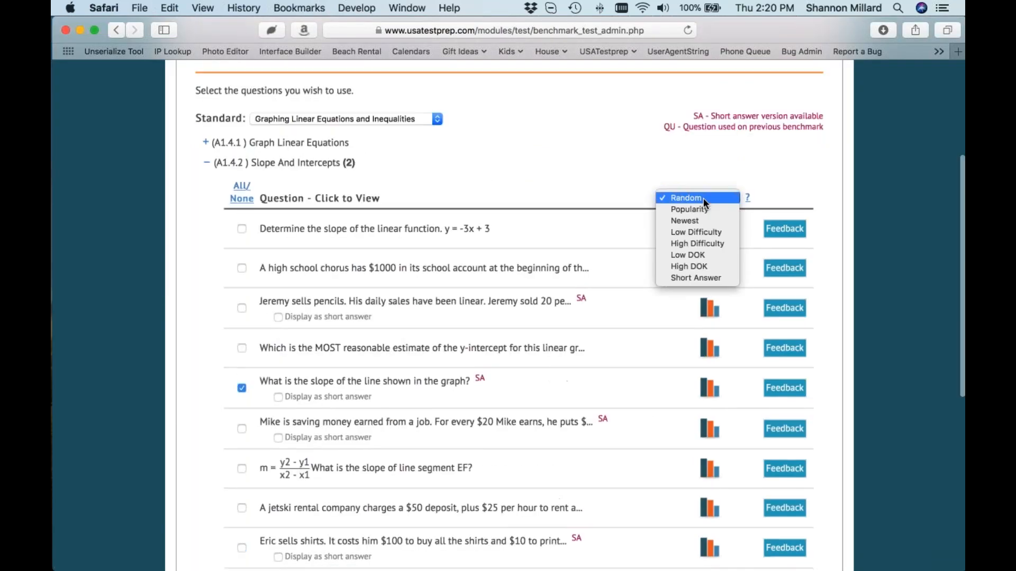
click(715, 254)
mouse_move(710, 230)
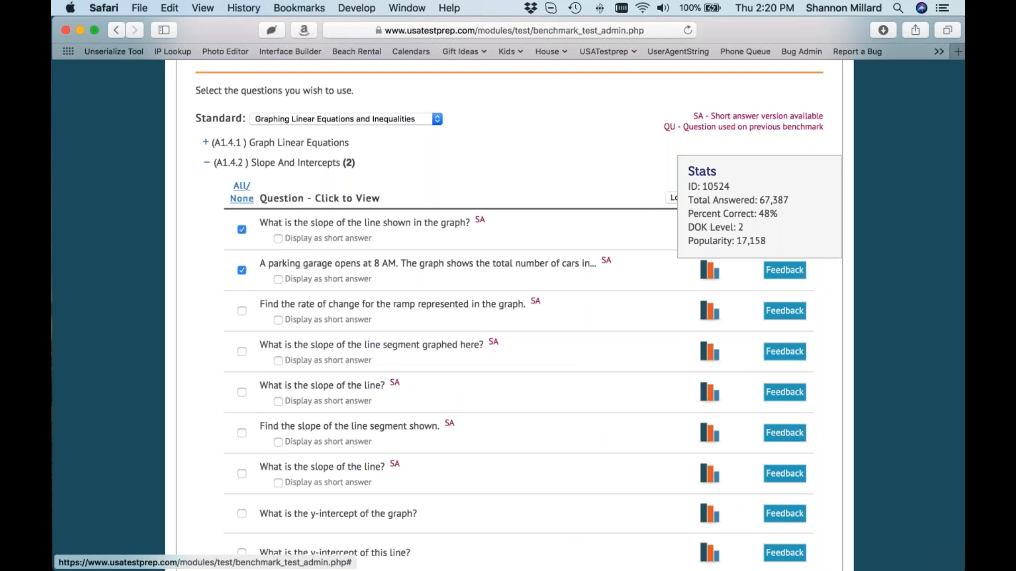
mouse_move(710, 314)
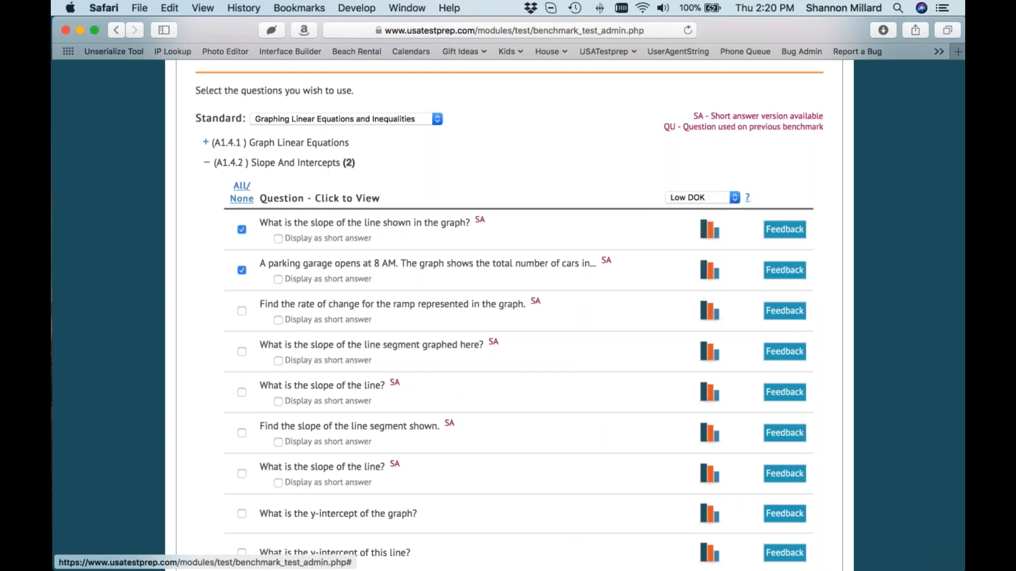
Step: Re-sort the Slope And Intercepts questions by High DOK
scroll(709, 313, down, 5)
scroll(709, 314, up, 5)
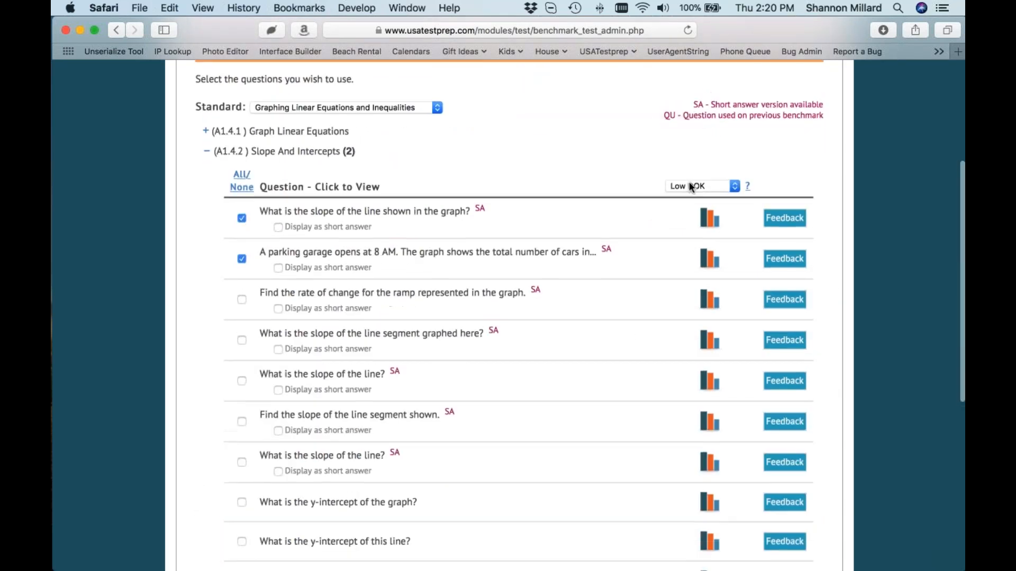
click(690, 185)
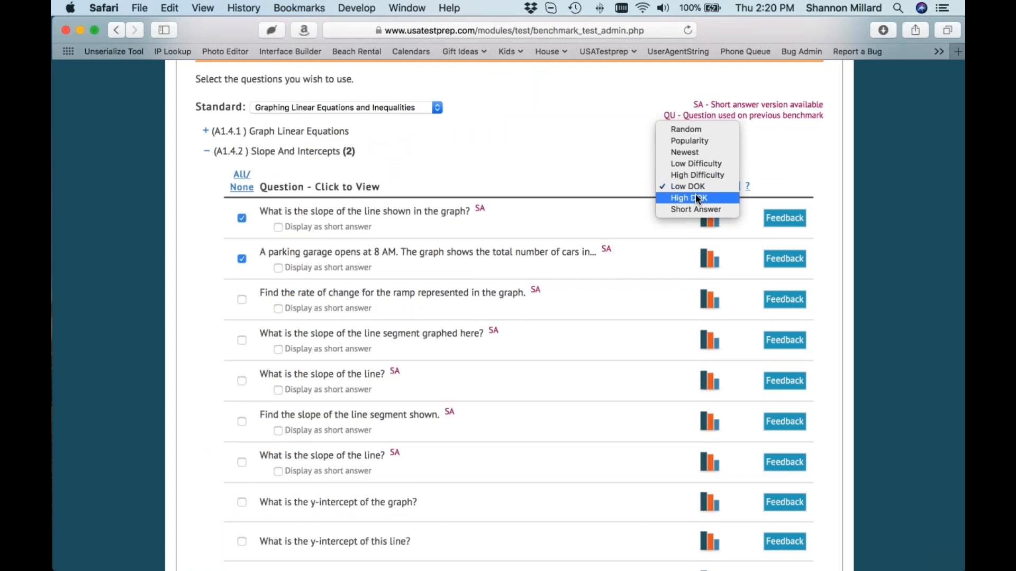
click(696, 198)
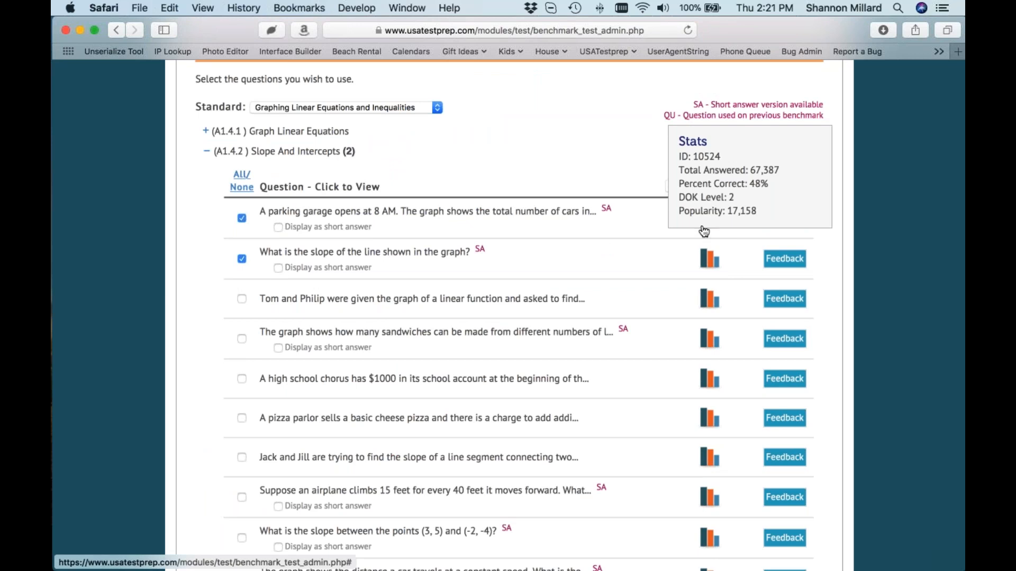
Step: Sort the questions by Low Difficulty and check the statistics for "What is the y-intercept of the graph?"
scroll(706, 195, up, 1)
click(703, 188)
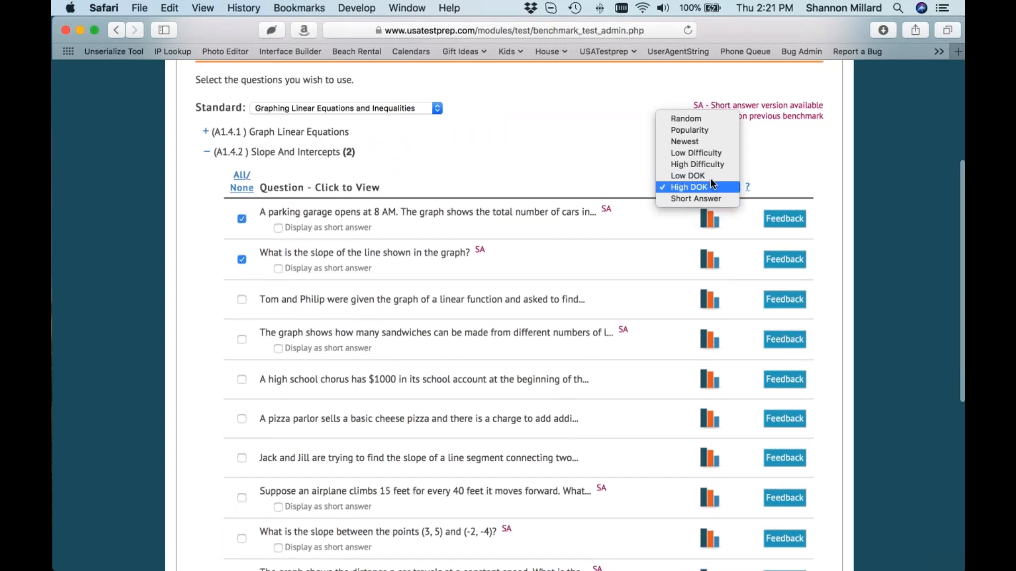
click(722, 152)
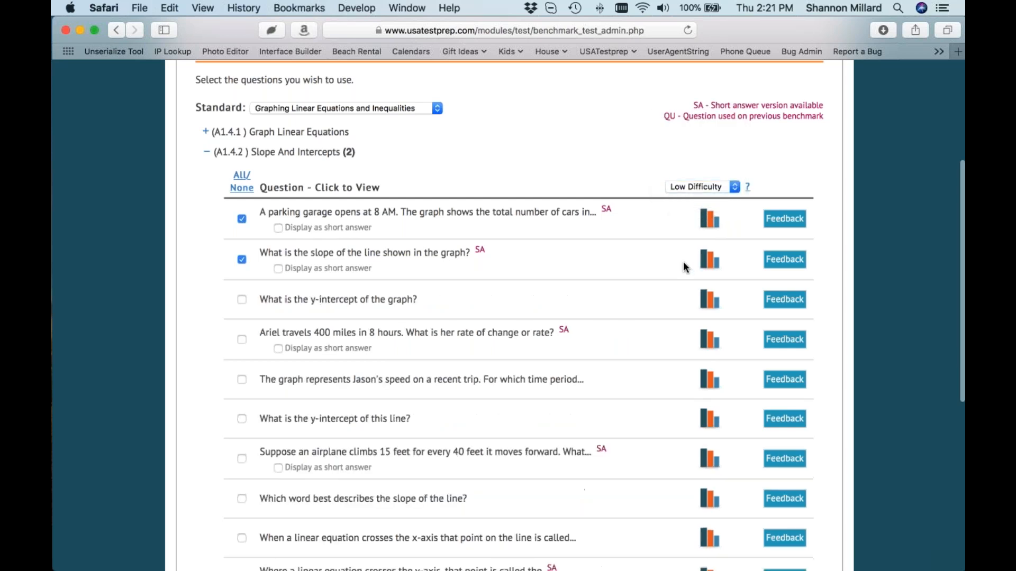
mouse_move(710, 302)
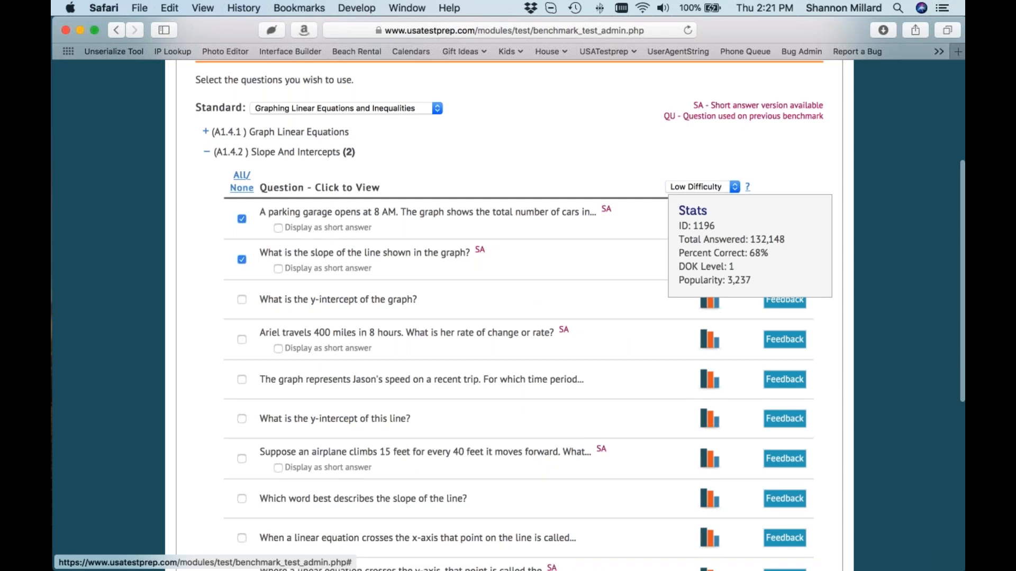
Step: Re-sort the Slope And Intercepts questions by High Difficulty and check the statistics for the line segment question with endpoint P(2, 5)
click(679, 185)
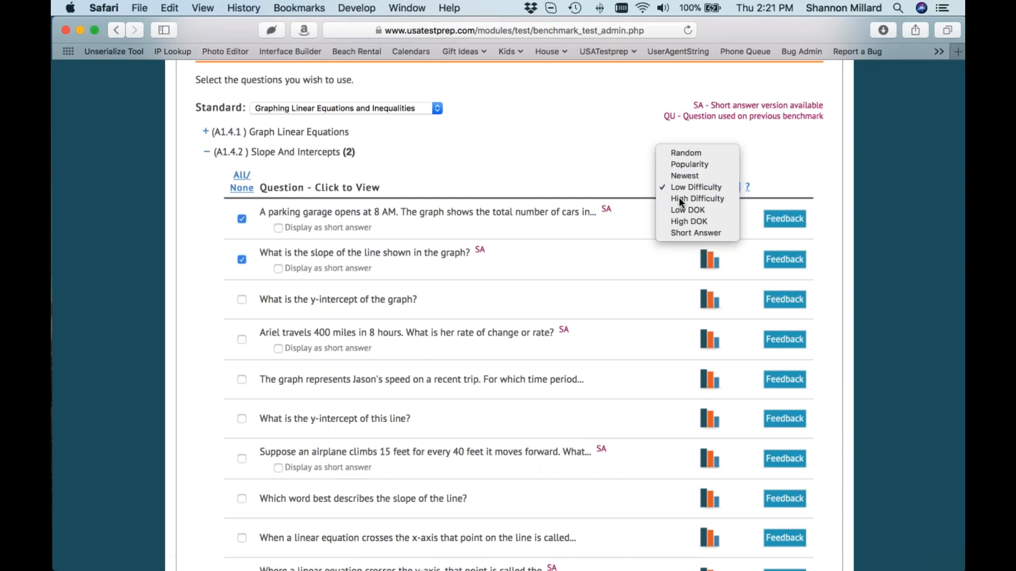
click(678, 196)
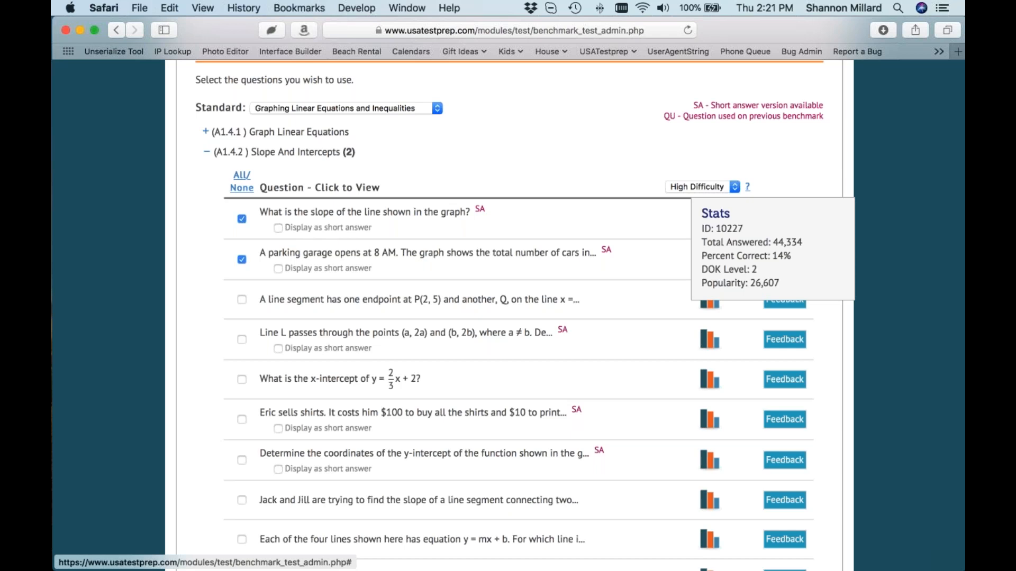
Step: View the feedback form and its main issue choices for the line segment question with endpoint P(2, 5), then close it without submitting
click(790, 302)
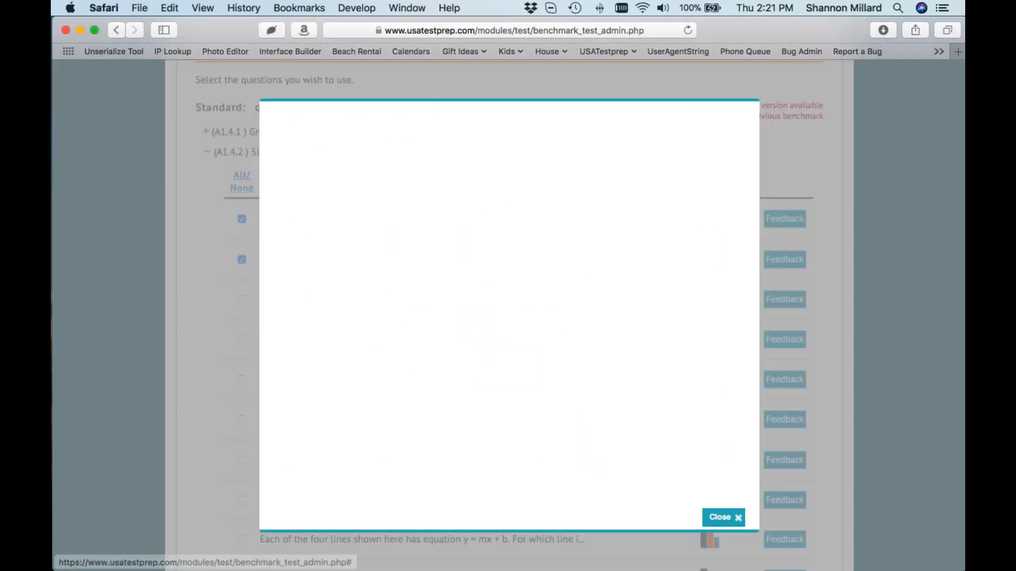
drag(432, 313, 319, 221)
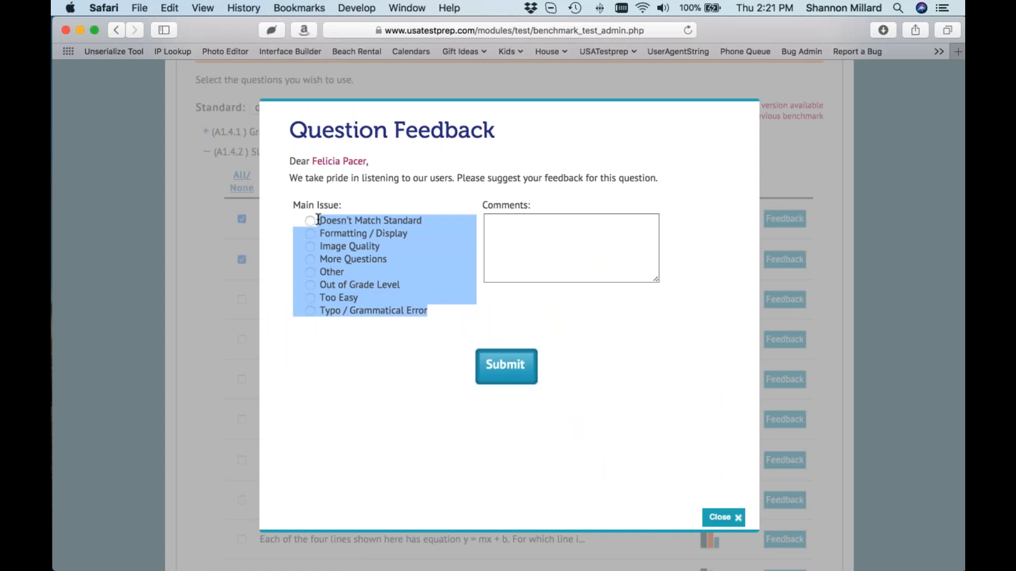
click(365, 377)
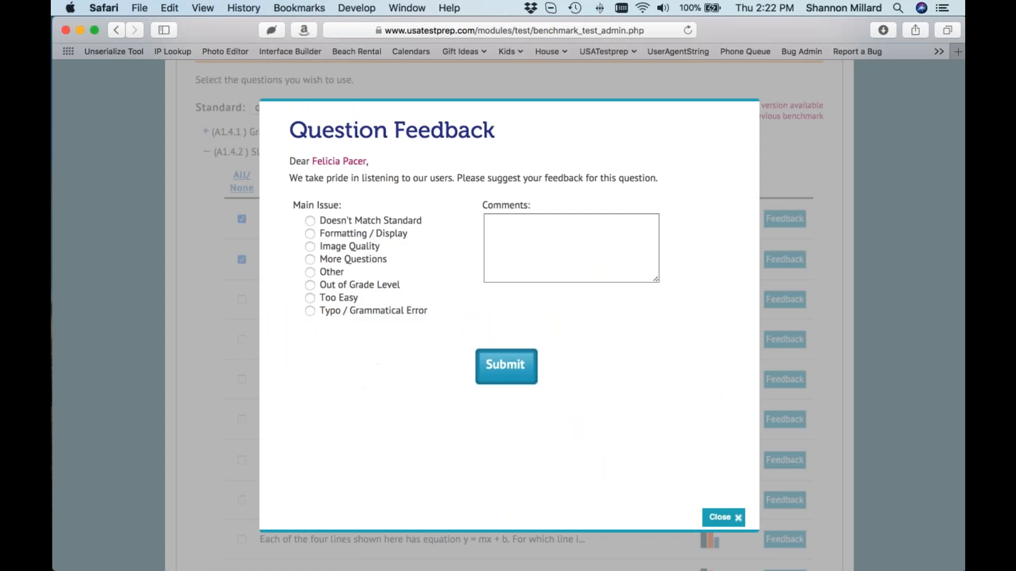
scroll(508, 317, down, 1)
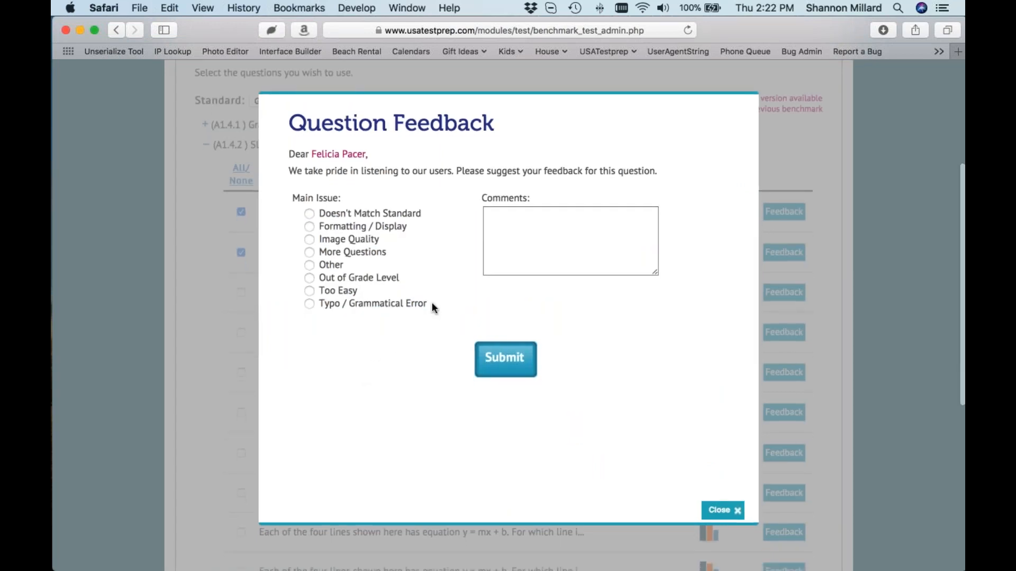
scroll(736, 502, down, 2)
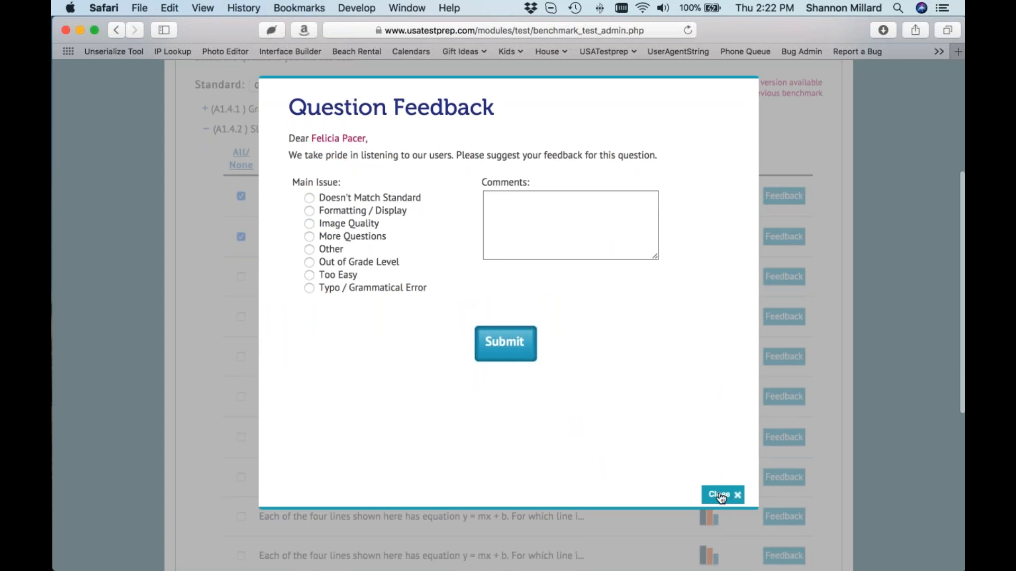
scroll(253, 143, up, 5)
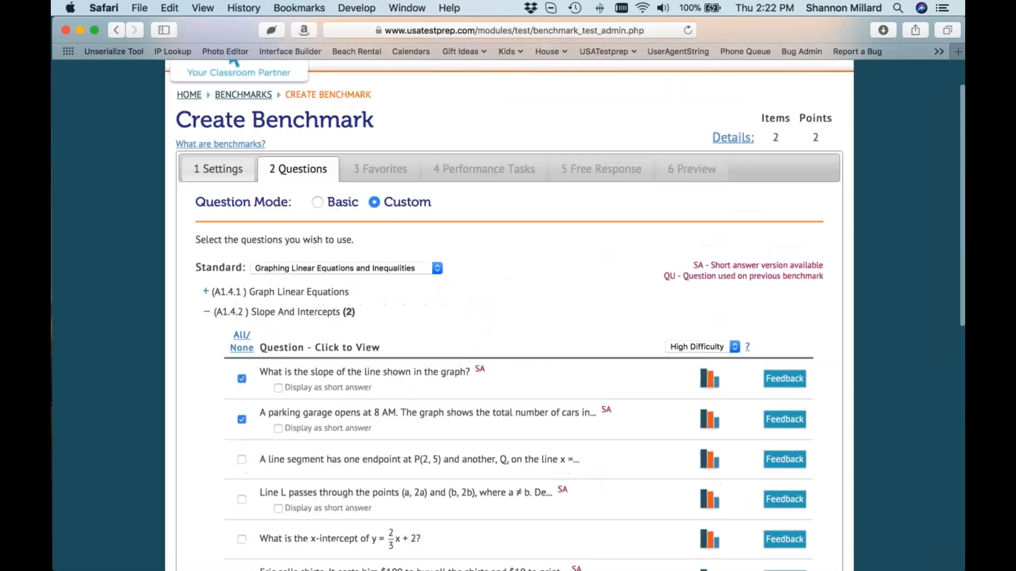
Step: Leave benchmark creation for the list of existing benchmarks and open the results of the Algebra I Unit 1 Test
click(253, 142)
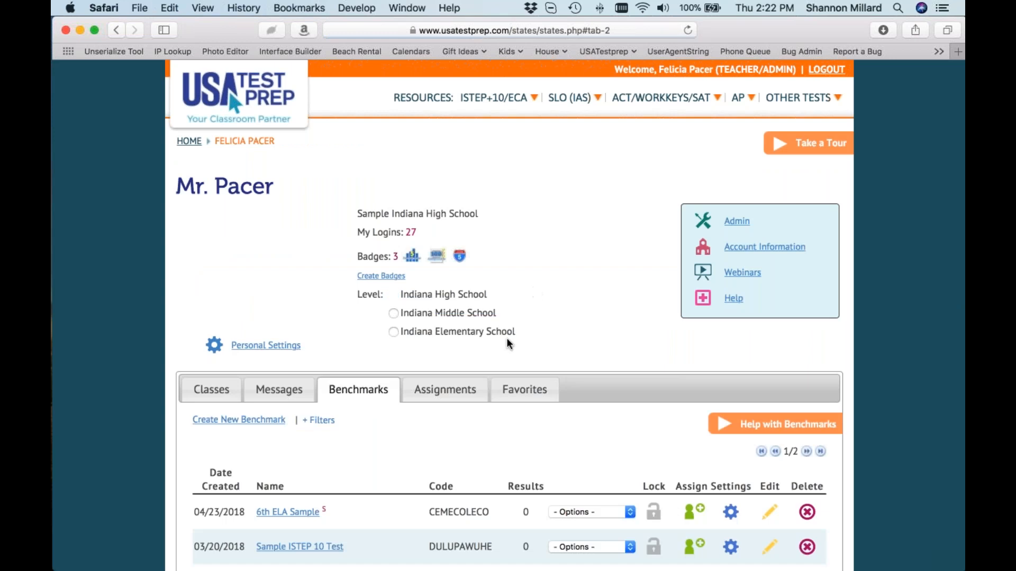
scroll(506, 338, down, 6)
click(525, 306)
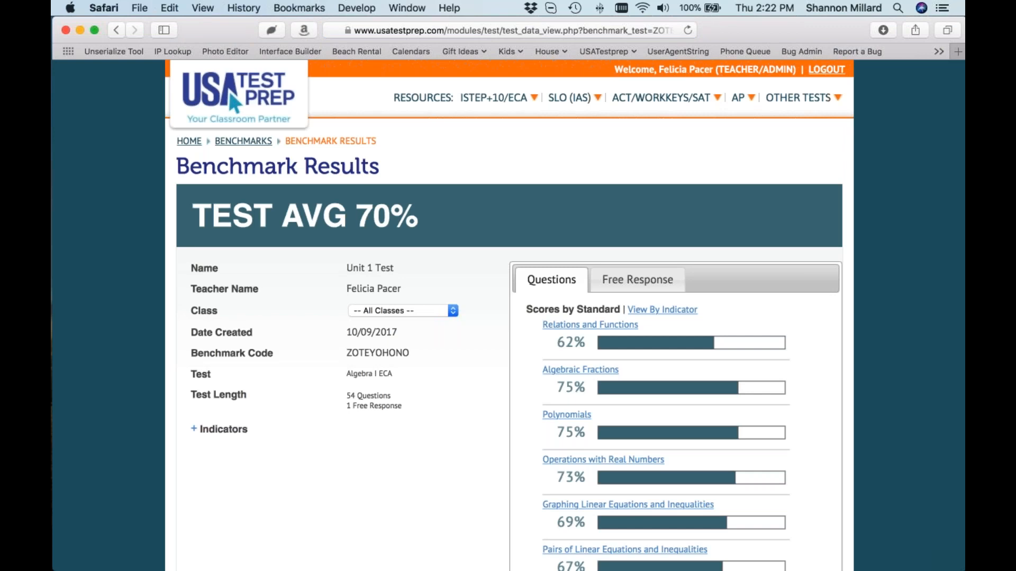
Step: Review the Unit 1 Test's scores by standard and switch the breakdown to scores by indicator
scroll(527, 319, down, 8)
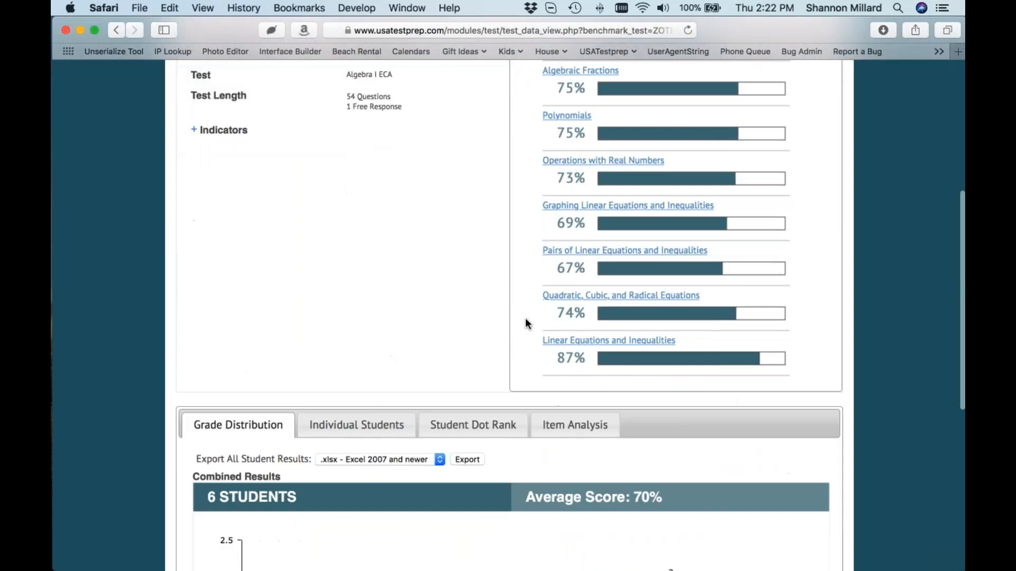
scroll(462, 239, up, 5)
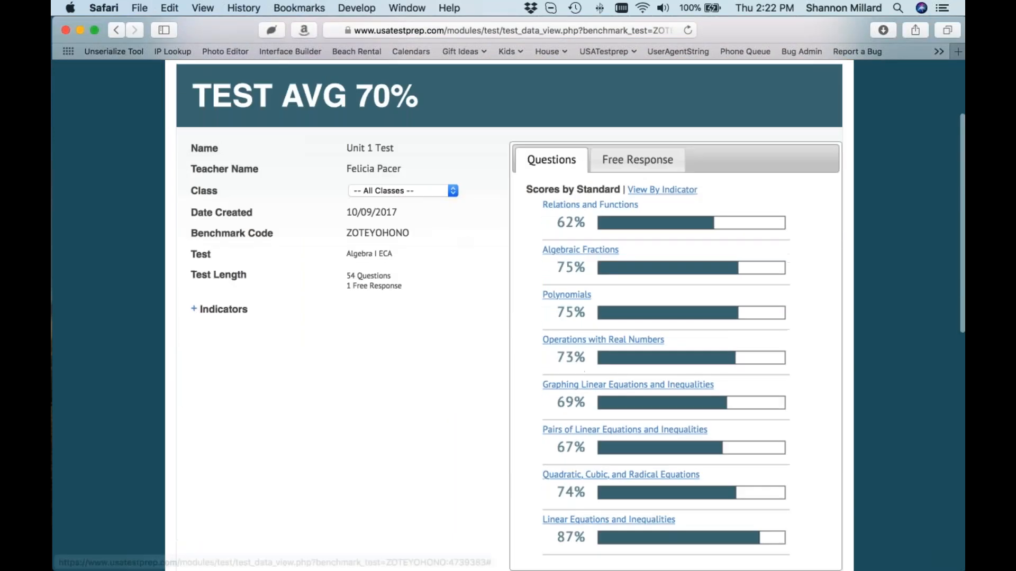
click(662, 191)
scroll(662, 197, down, 15)
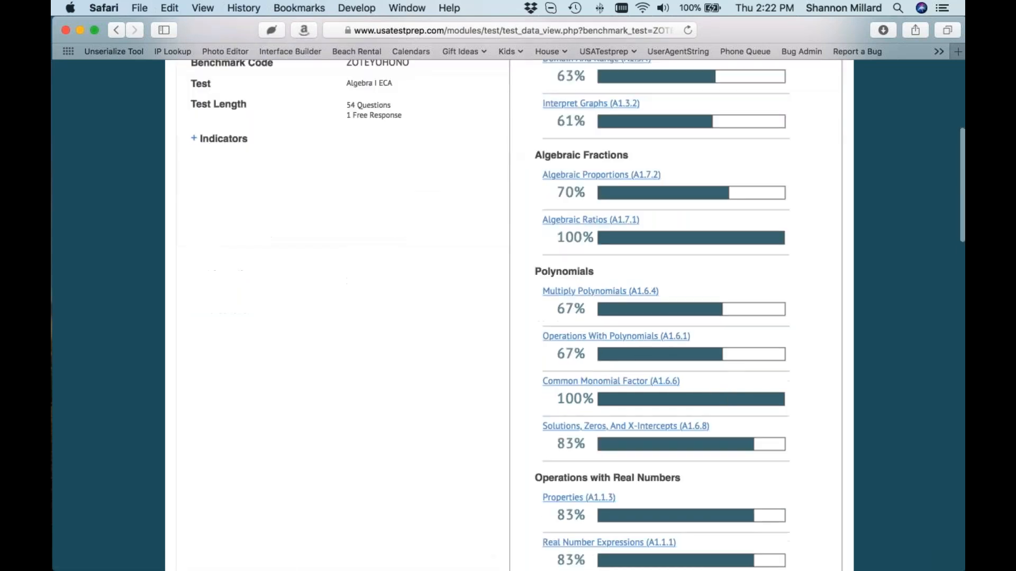
Step: Examine the Student Dot Rank, then review the Item Analysis chart and its results by question
scroll(509, 317, down, 10)
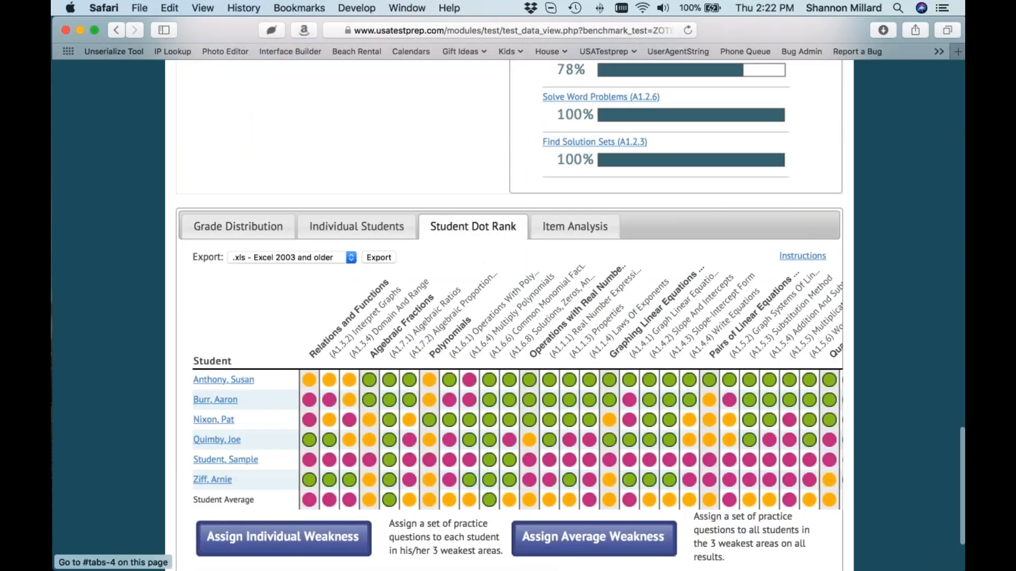
scroll(447, 336, down, 3)
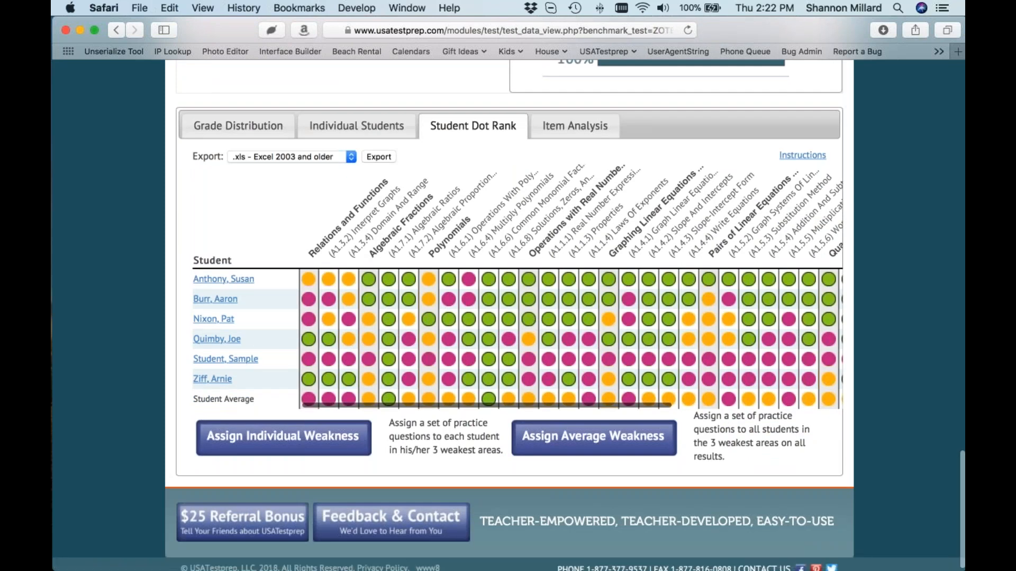
click(574, 126)
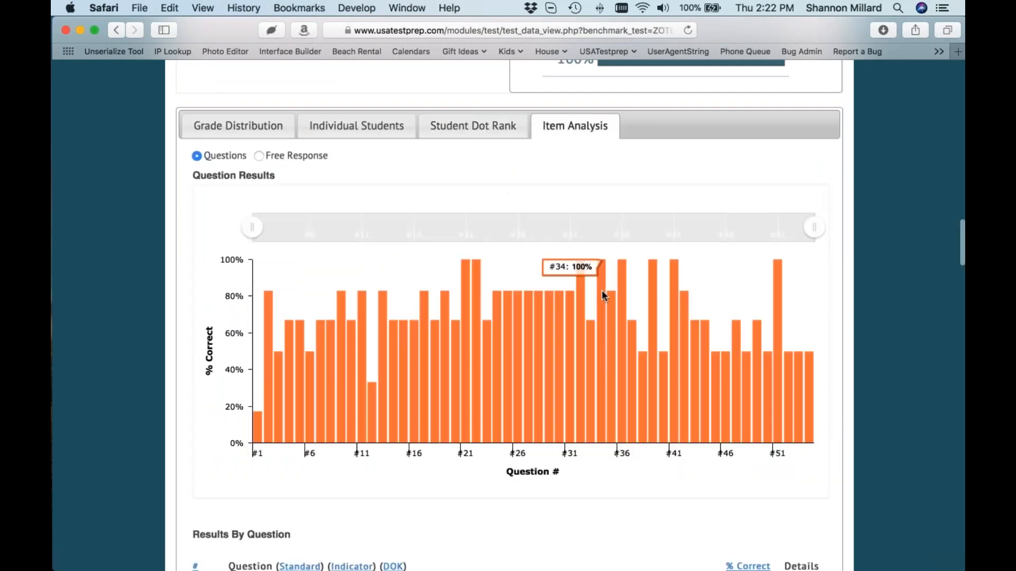
scroll(602, 291, down, 3)
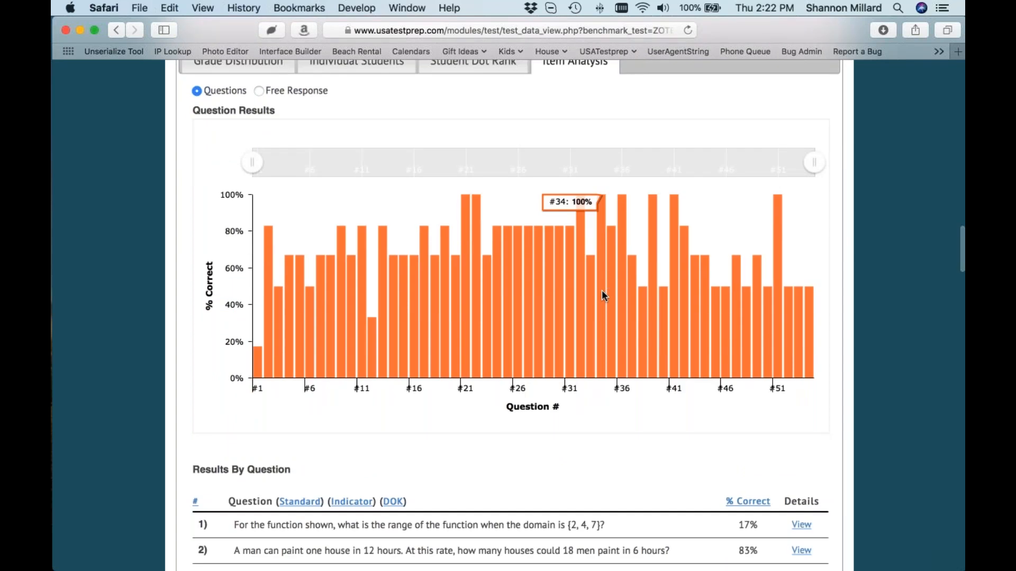
scroll(602, 291, down, 3)
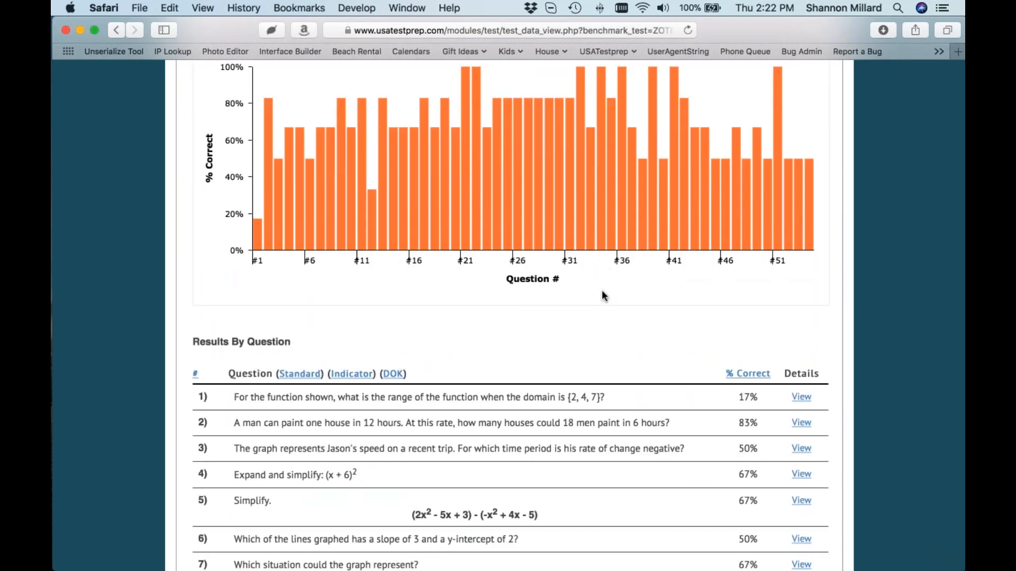
scroll(603, 295, down, 3)
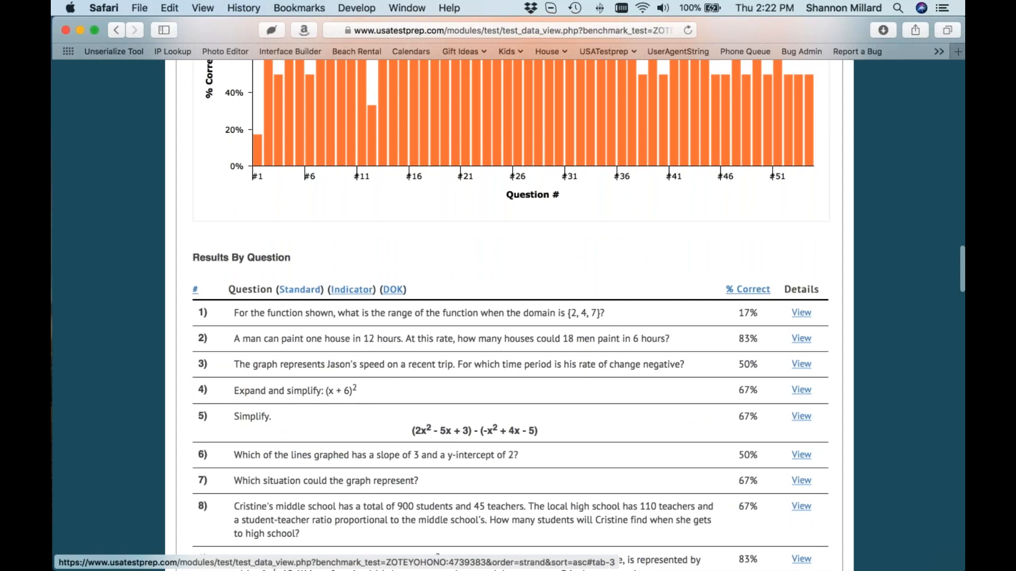
Step: Group the Item Analysis question results by DOK and review the percent correct for each level down to DOK 3
click(394, 291)
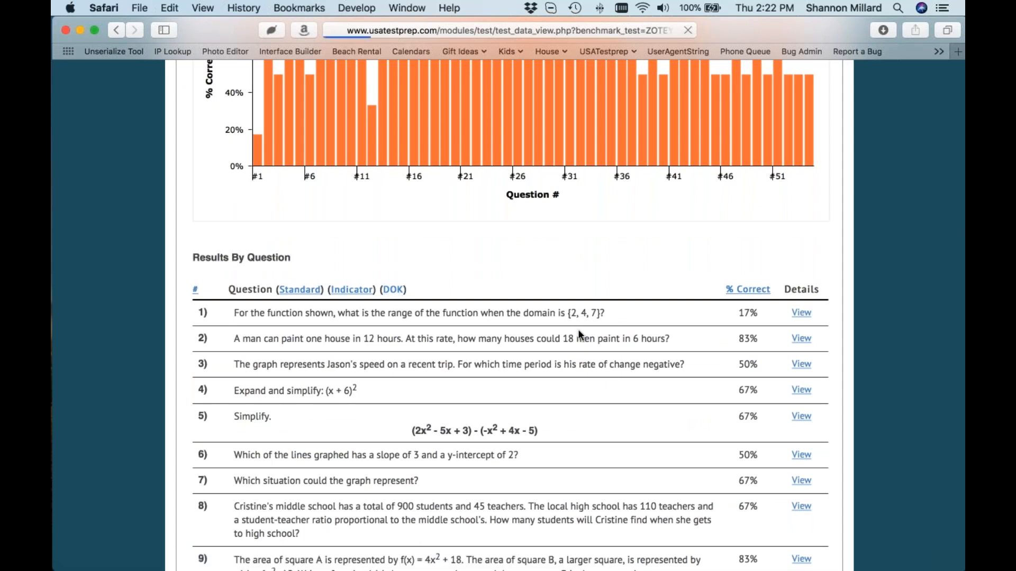
scroll(455, 317, down, 10)
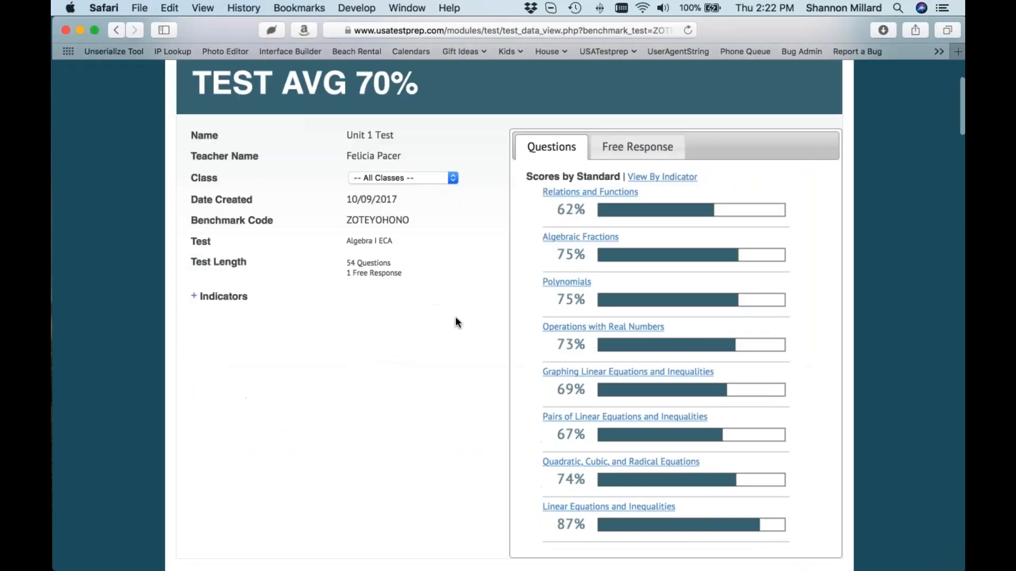
scroll(455, 316, down, 8)
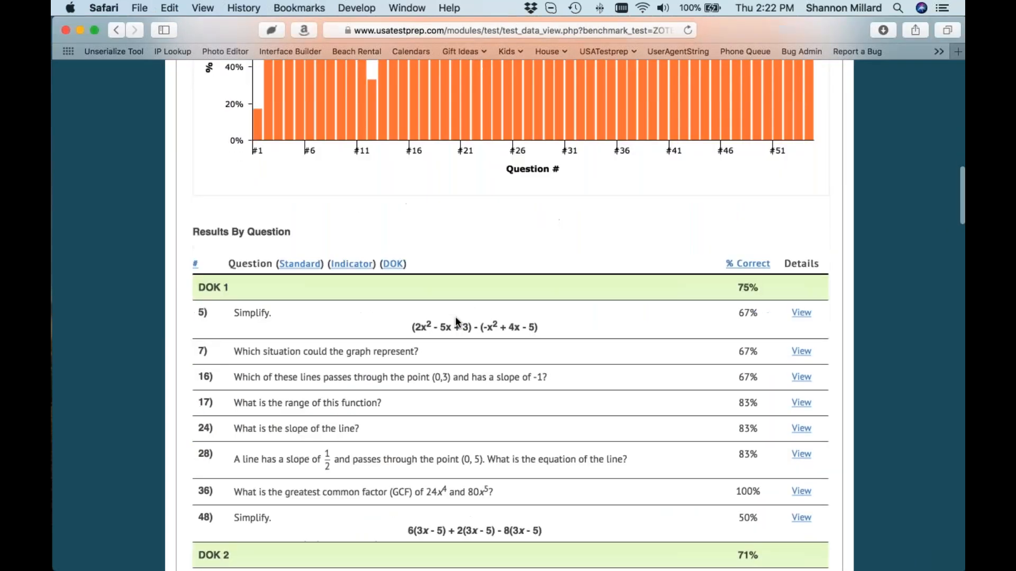
scroll(510, 315, down, 15)
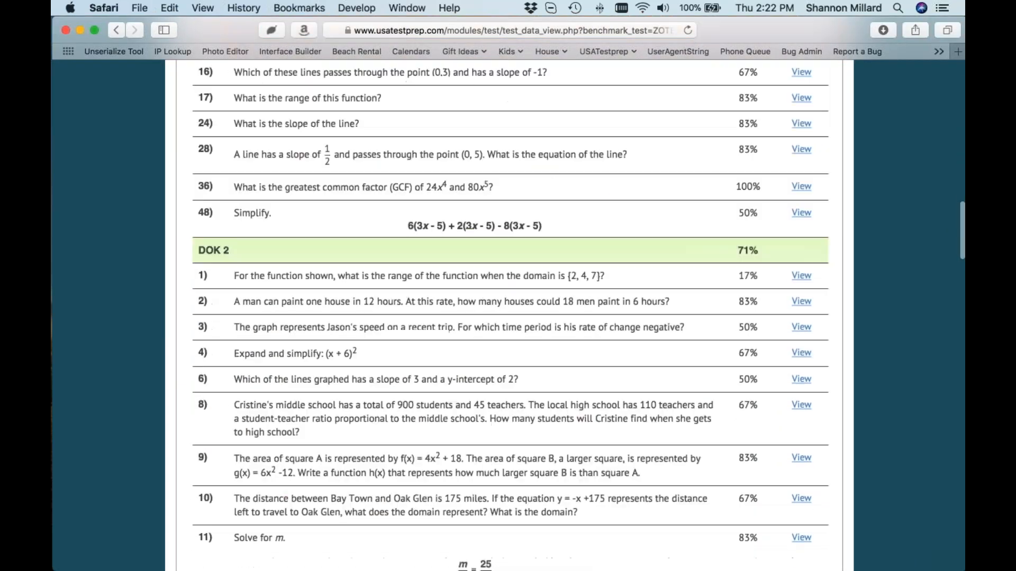
scroll(729, 349, down, 15)
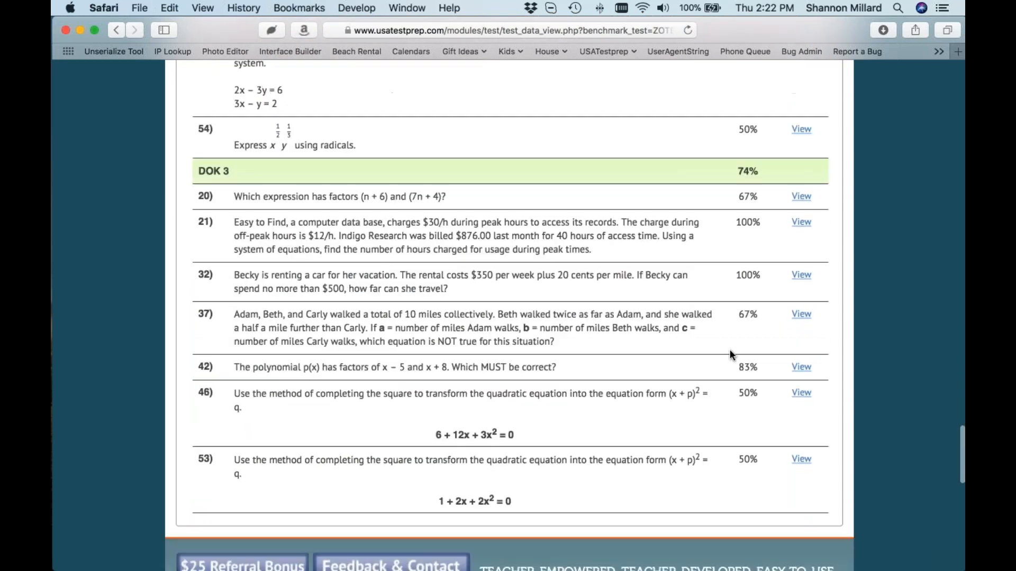
drag(775, 170, 194, 171)
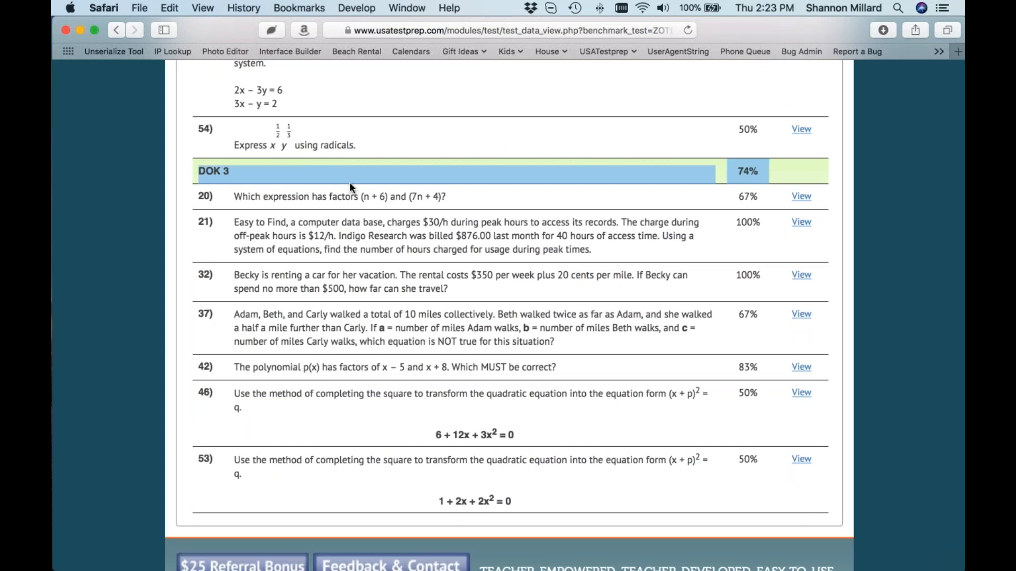
click(566, 194)
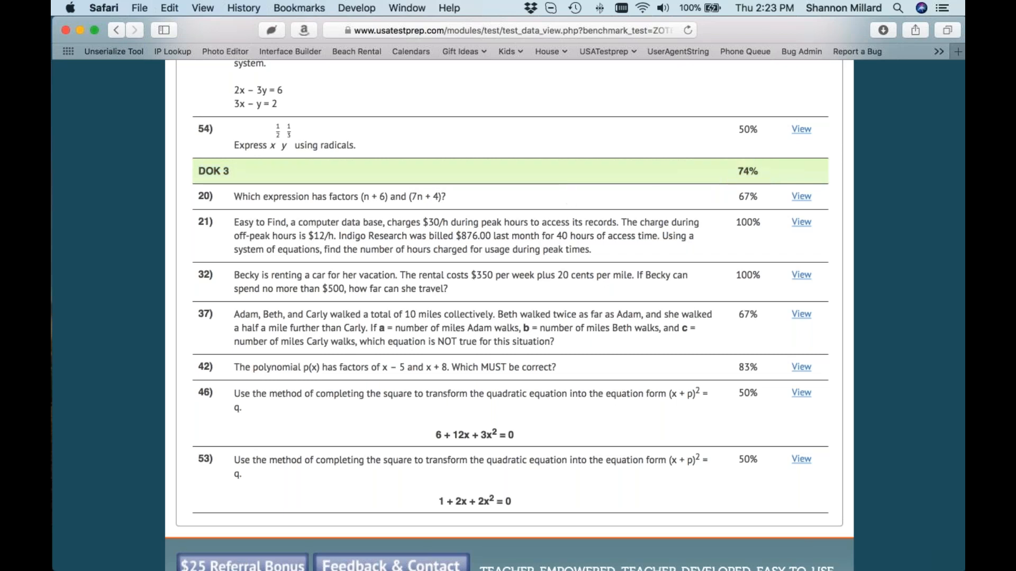
Step: Show the details of question 5 under DOK 1 and examine its explanation and answer choice percentages
scroll(566, 195, up, 10)
scroll(509, 315, up, 15)
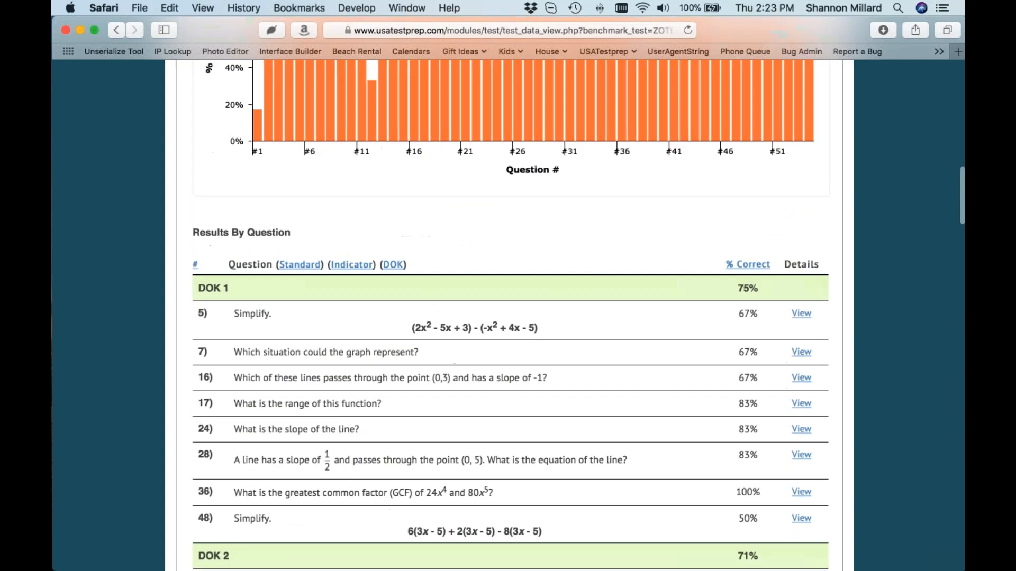
scroll(685, 328, down, 2)
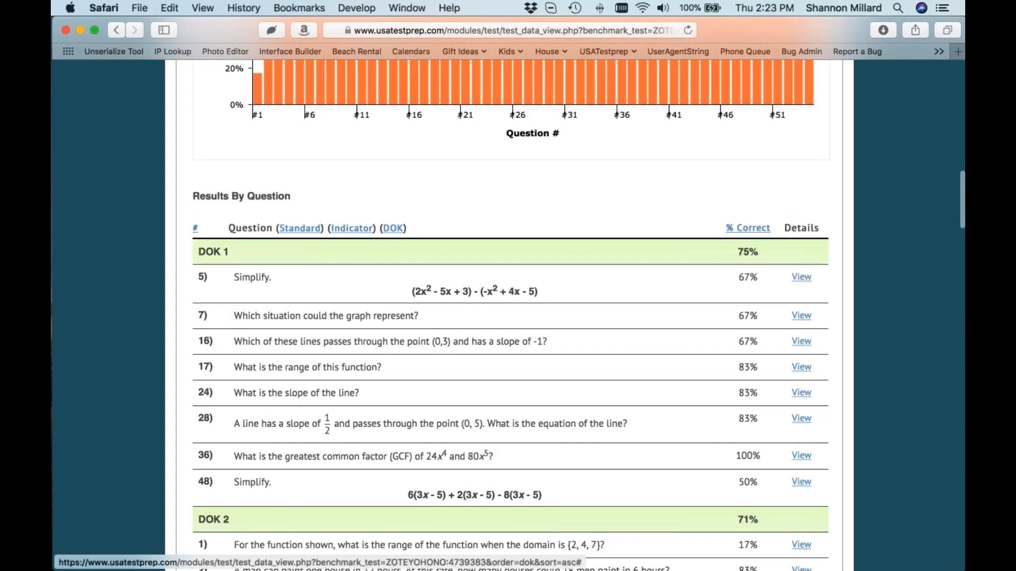
click(801, 277)
scroll(735, 345, down, 2)
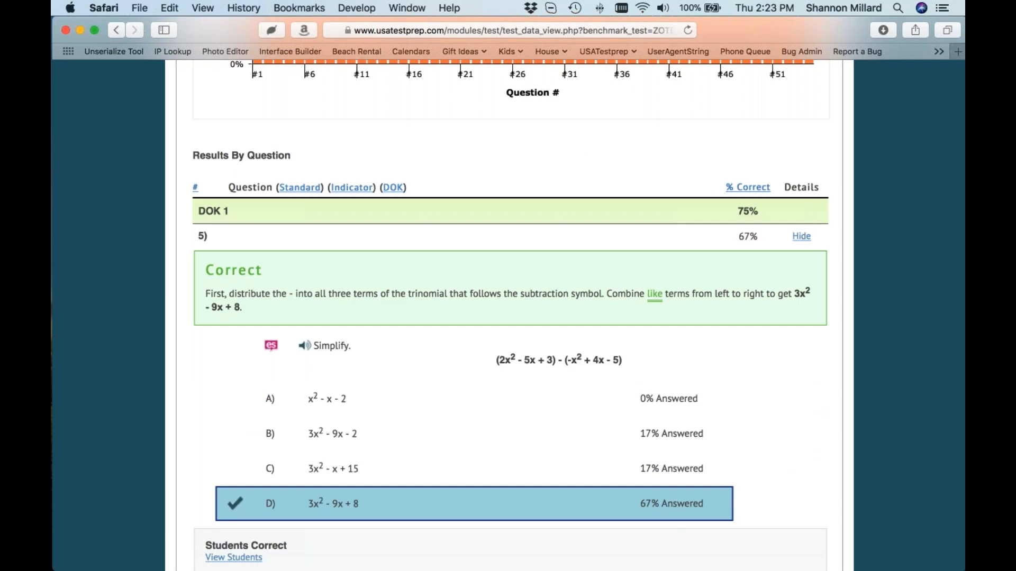
scroll(738, 344, down, 3)
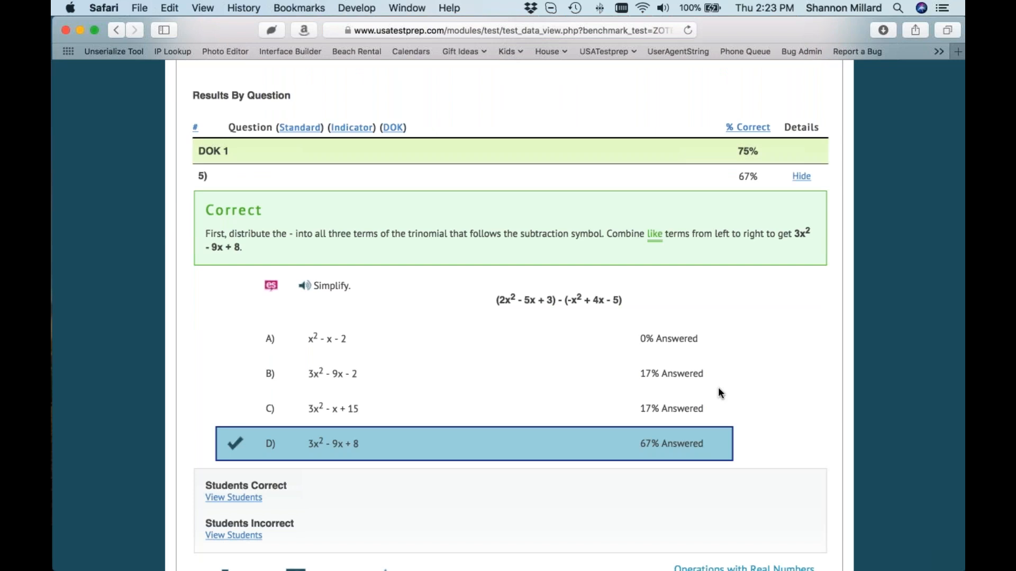
Step: Leave the benchmark results and return to the teacher's home page with the class list
scroll(669, 390, up, 15)
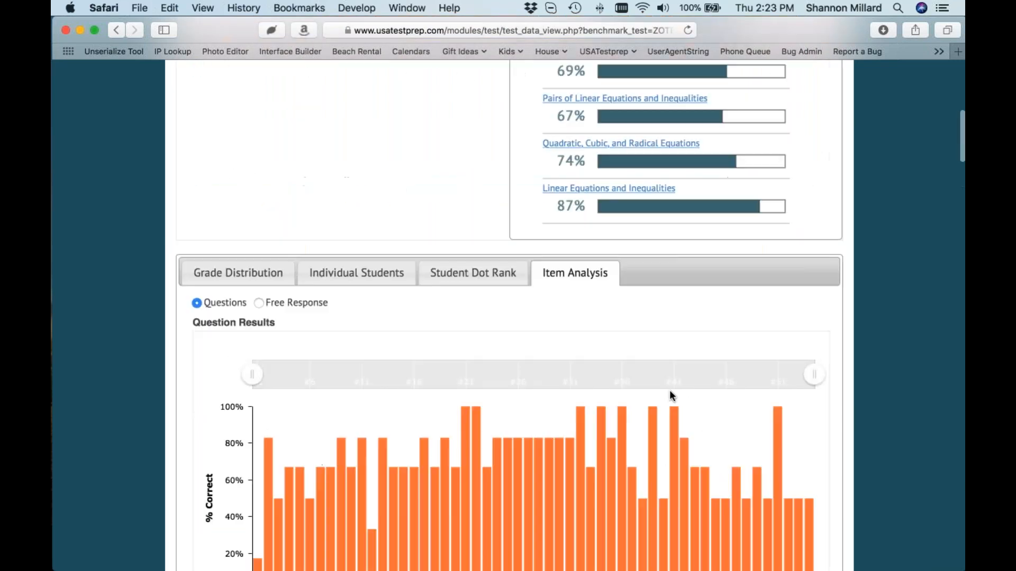
scroll(668, 396, up, 6)
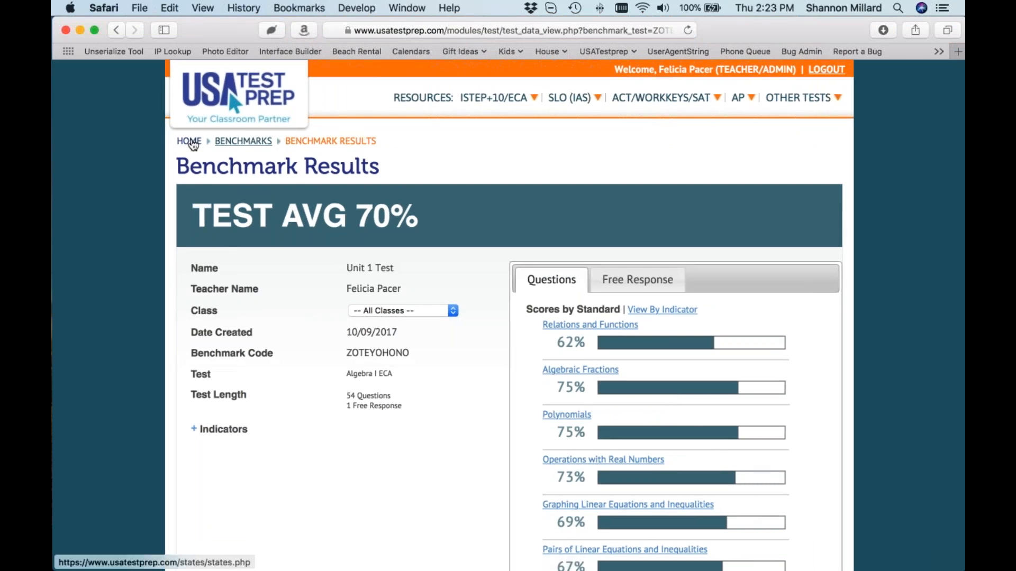
click(189, 141)
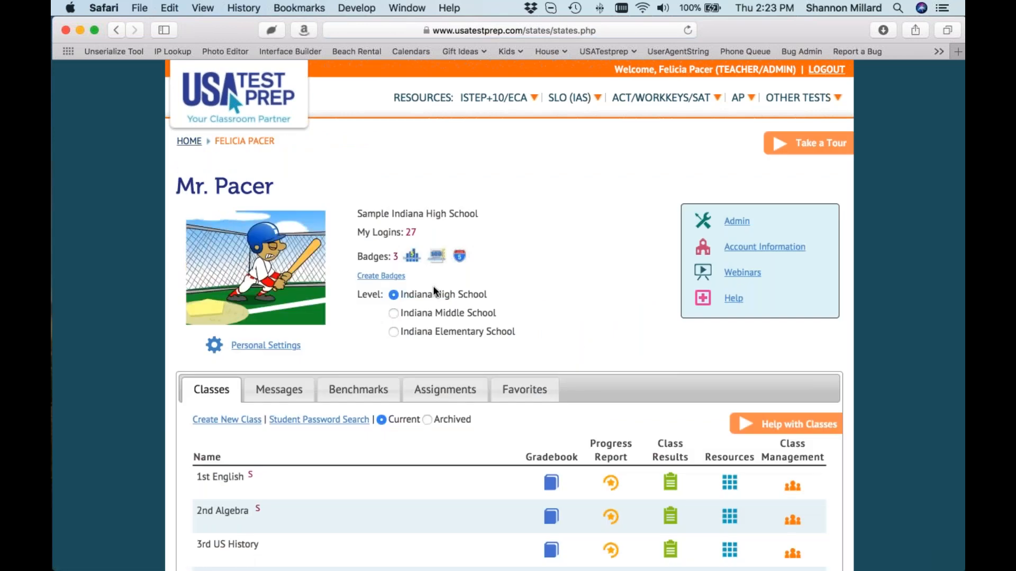